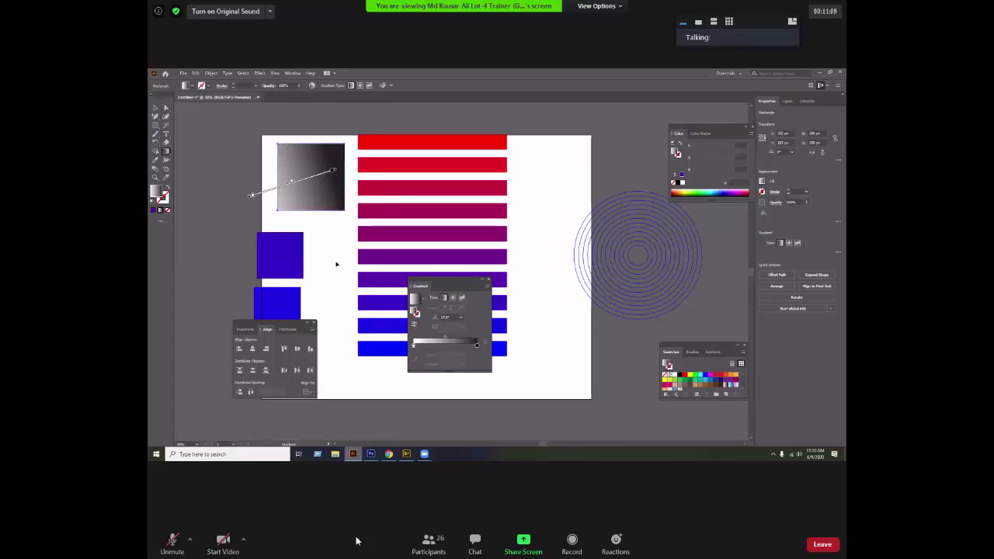
Redraw the square's linear gradient on a steep diagonal from near its lower edge to near its upper edge
drag(323, 219, 304, 156)
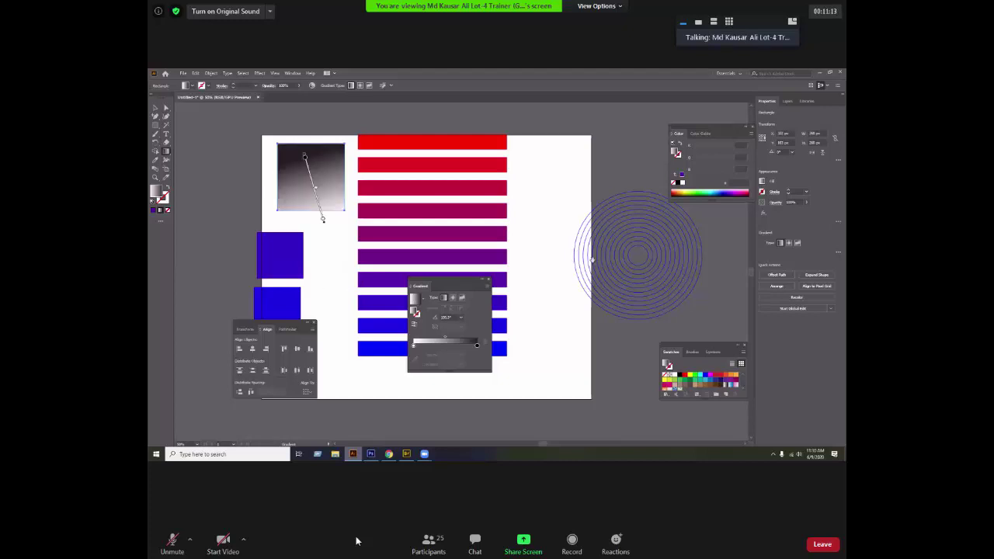
click(529, 276)
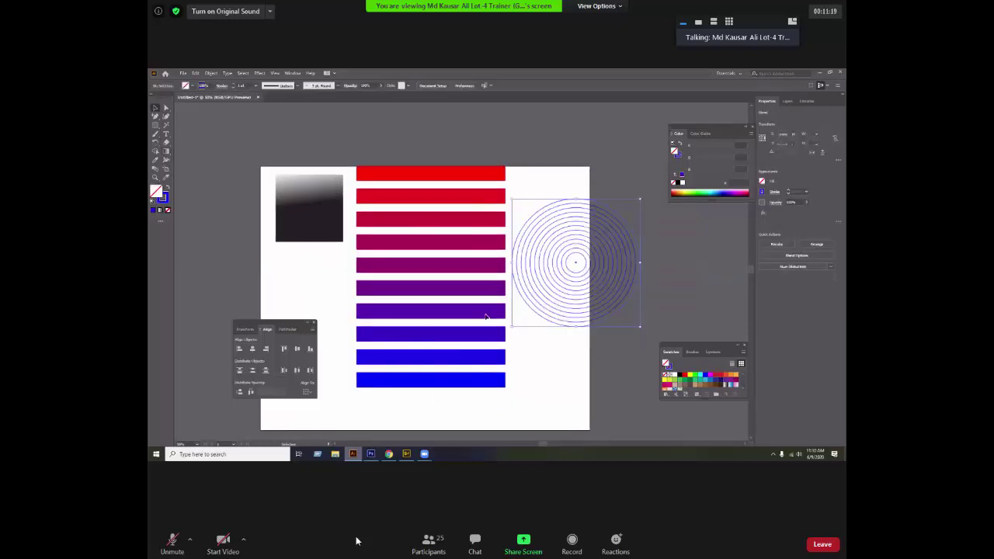
Fill the striped red-to-blue blend with a linear white-to-dark gradient and place the gradient settings beside the artboard
click(449, 223)
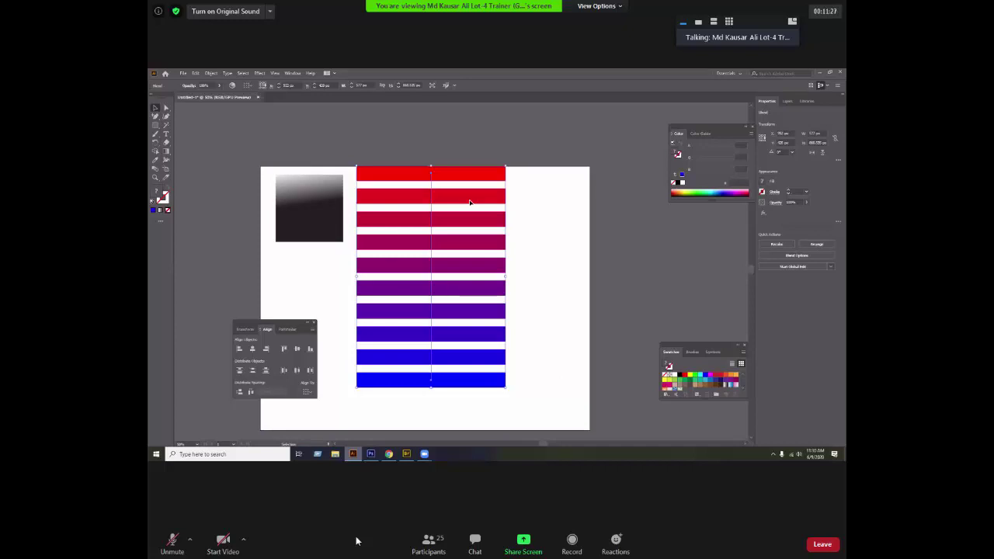
key(ctrl+z)
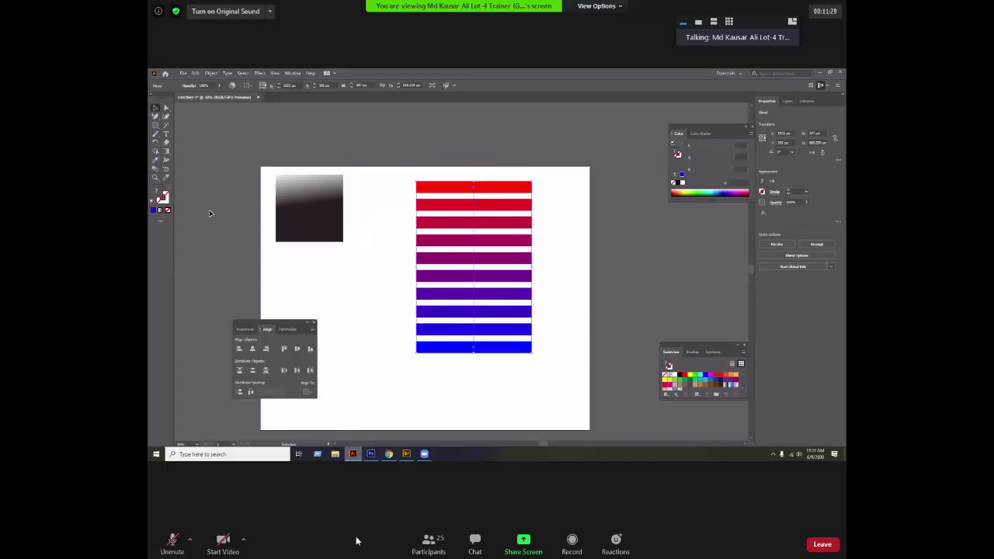
key(period)
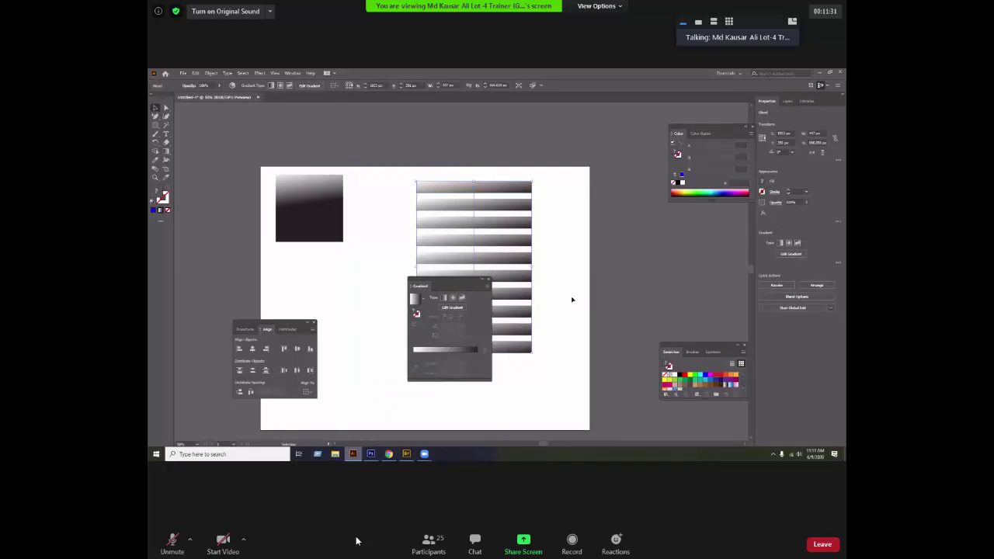
drag(451, 285, 640, 245)
click(642, 258)
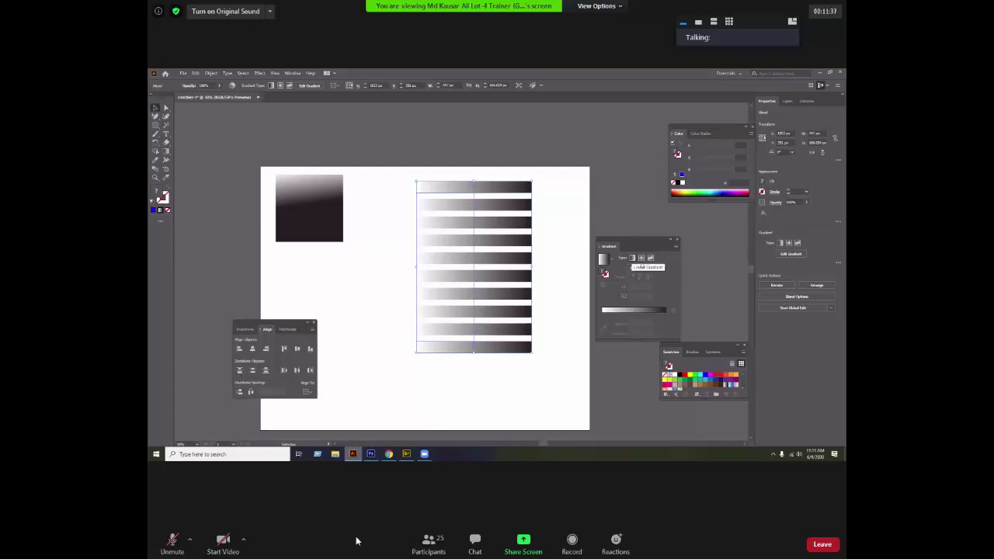
click(641, 258)
click(632, 258)
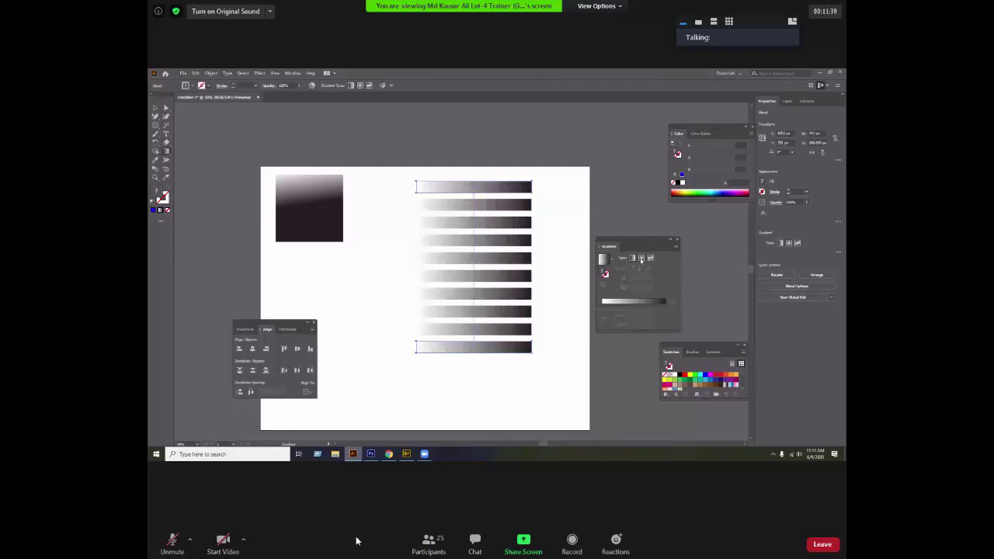
Try a yellow-banded preset gradient on the striped blend, and replace it with the White, Black preset
click(609, 269)
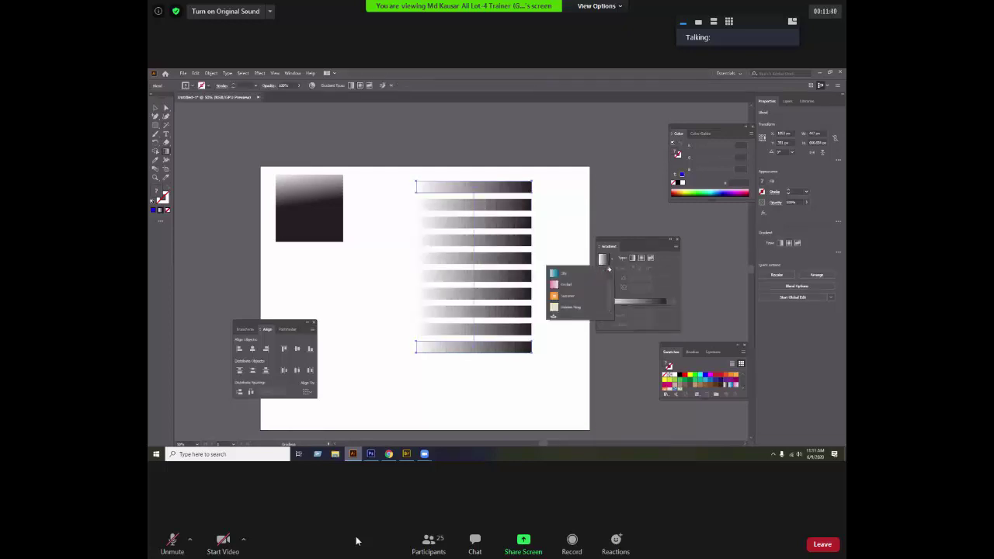
click(570, 308)
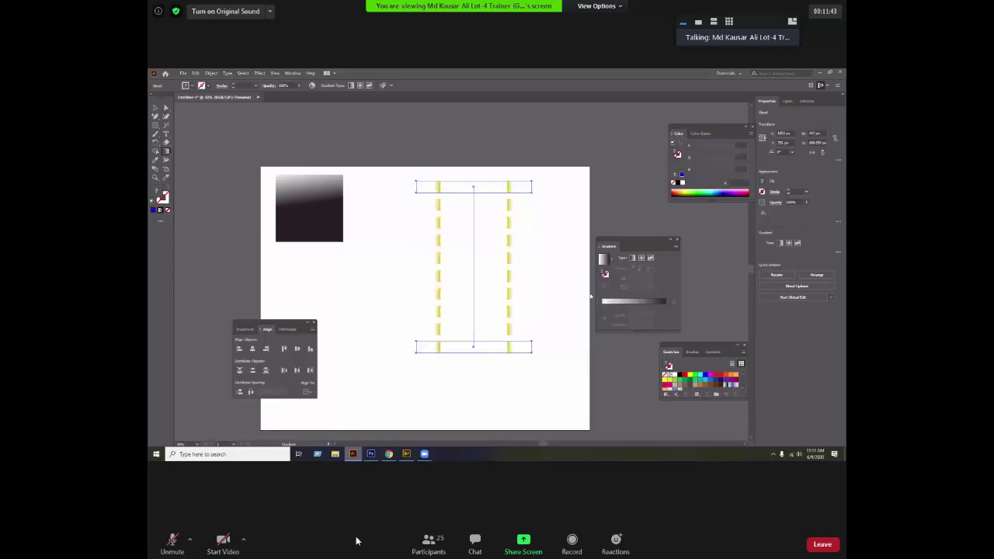
click(608, 269)
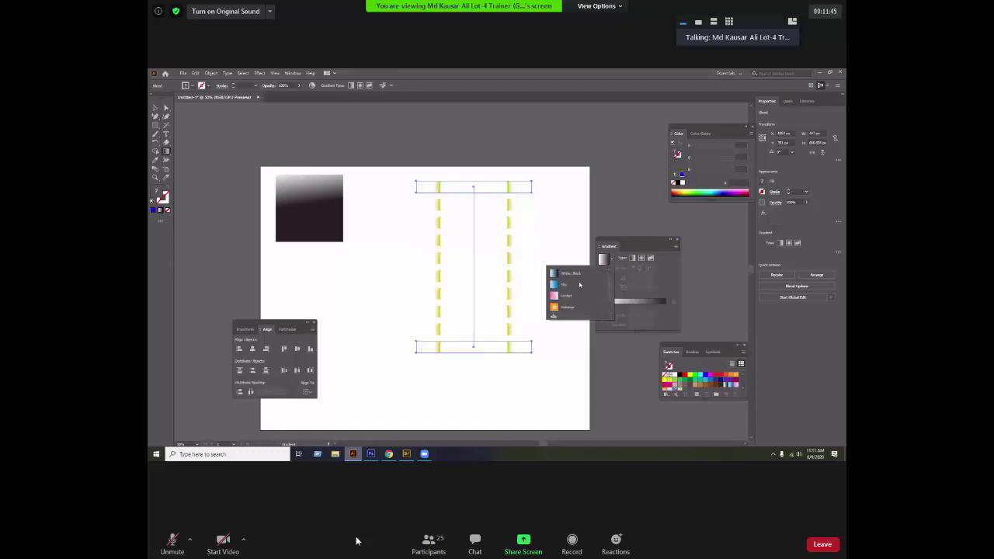
click(582, 277)
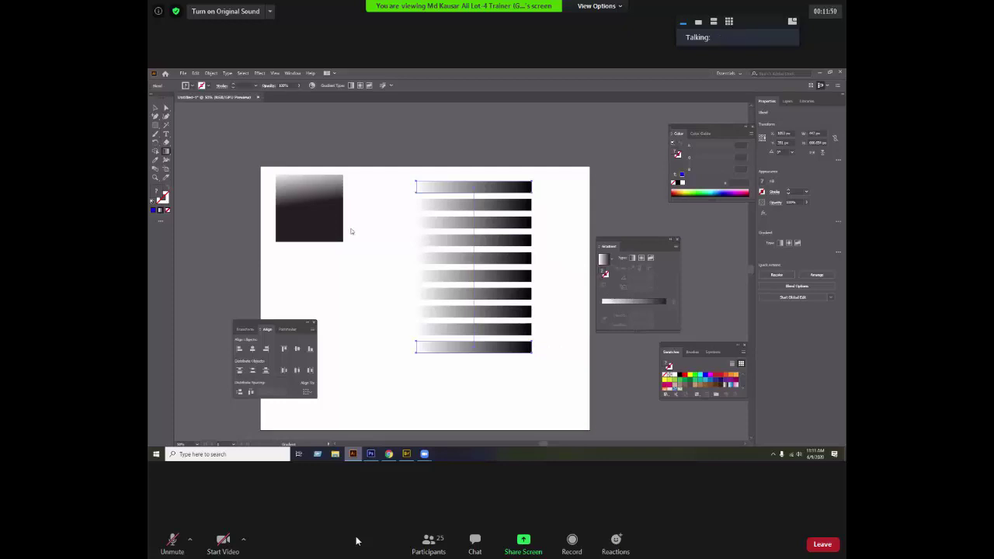
click(404, 219)
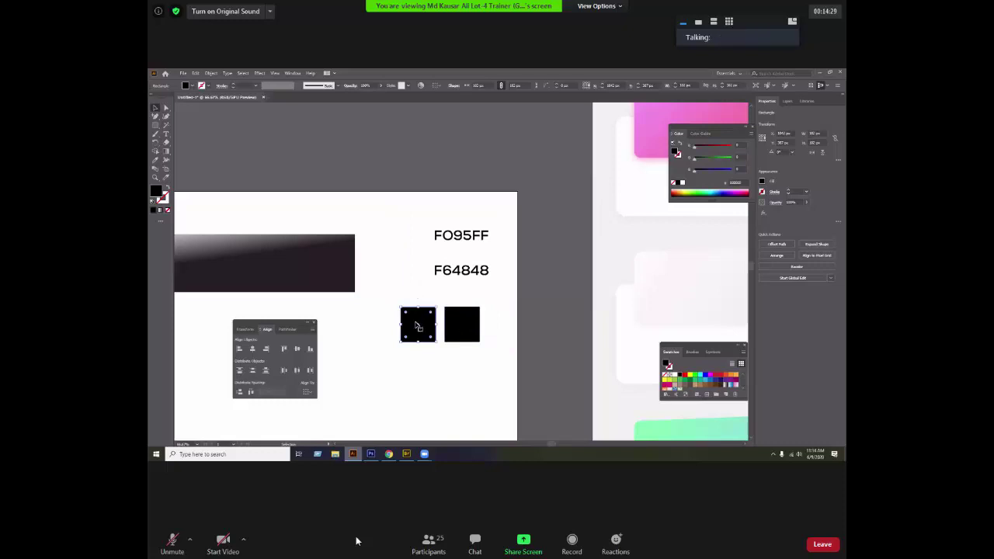
Open the fill colour of the left black square for editing
double_click(156, 191)
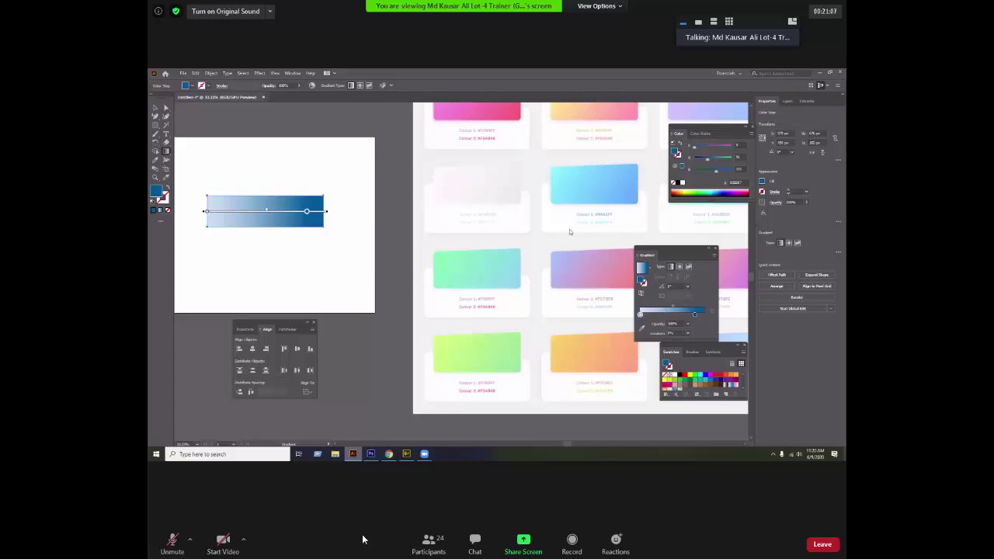
click(446, 341)
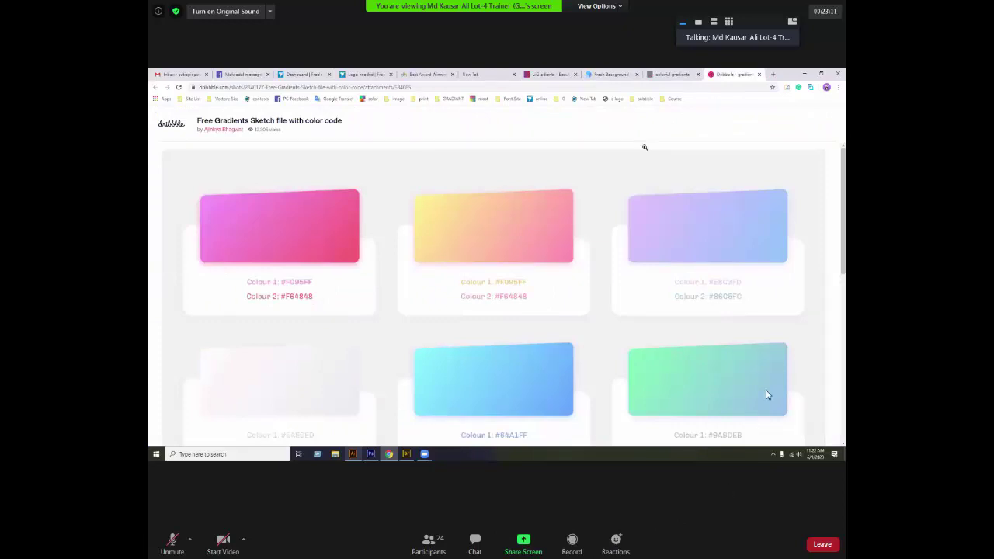
Take the Zoom meeting out of full screen and pause the Camtasia screen recording
double_click(838, 340)
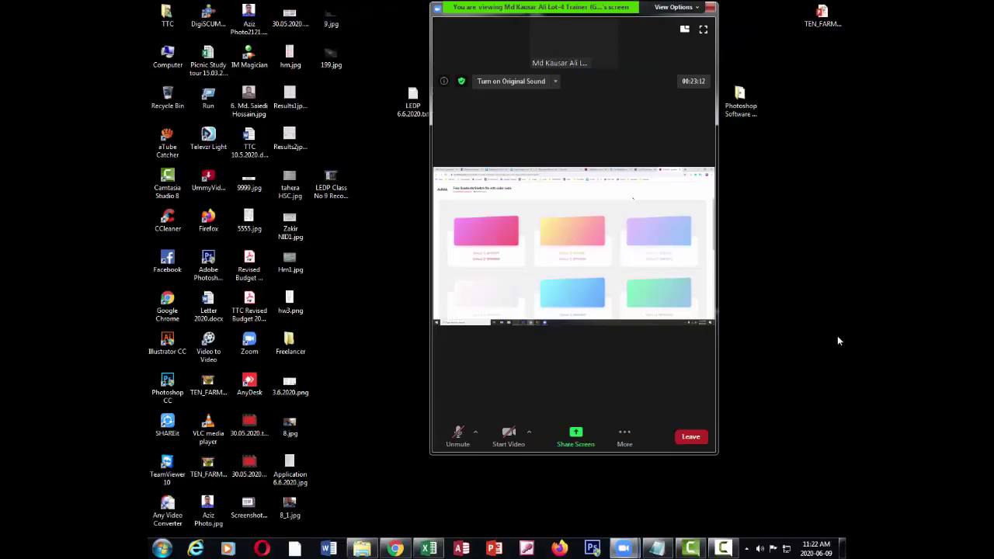
click(722, 548)
click(415, 526)
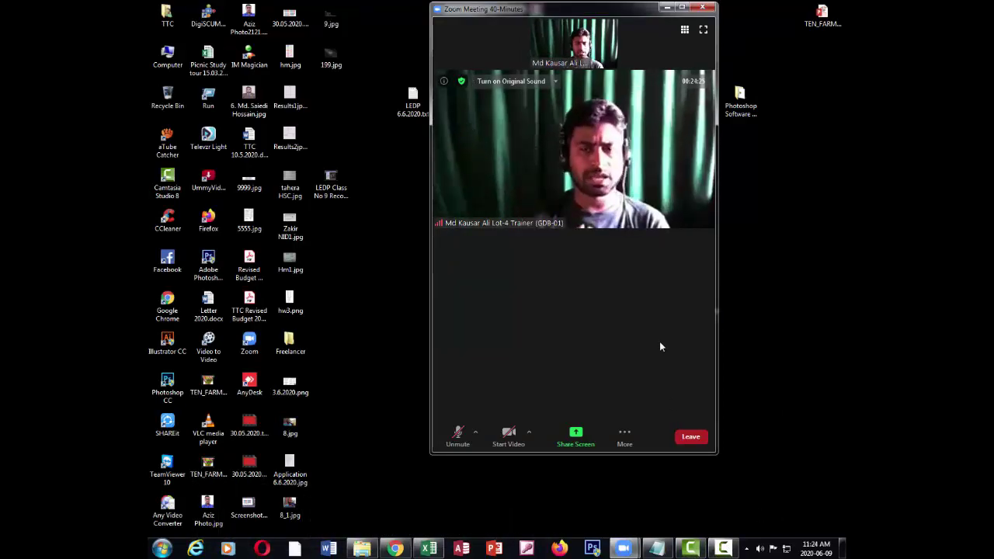
Expand the Zoom meeting to full screen, unmute the microphone to speak, and mute it again
double_click(661, 347)
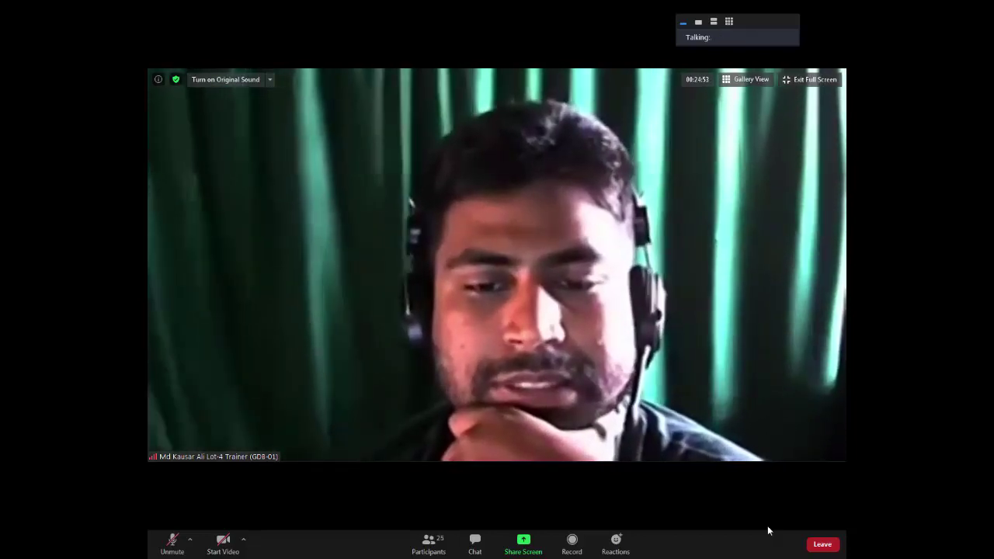
click(174, 546)
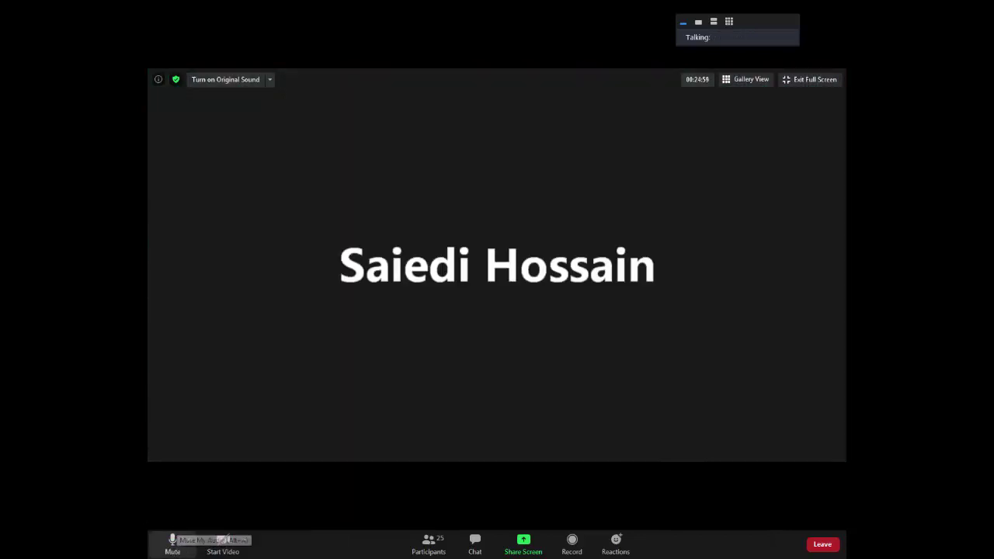
click(174, 551)
click(175, 552)
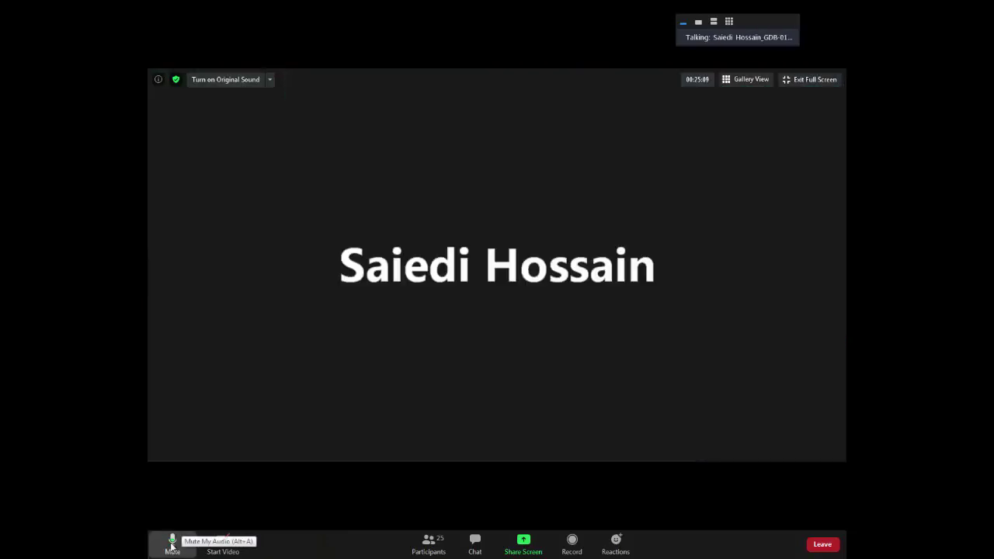
click(171, 547)
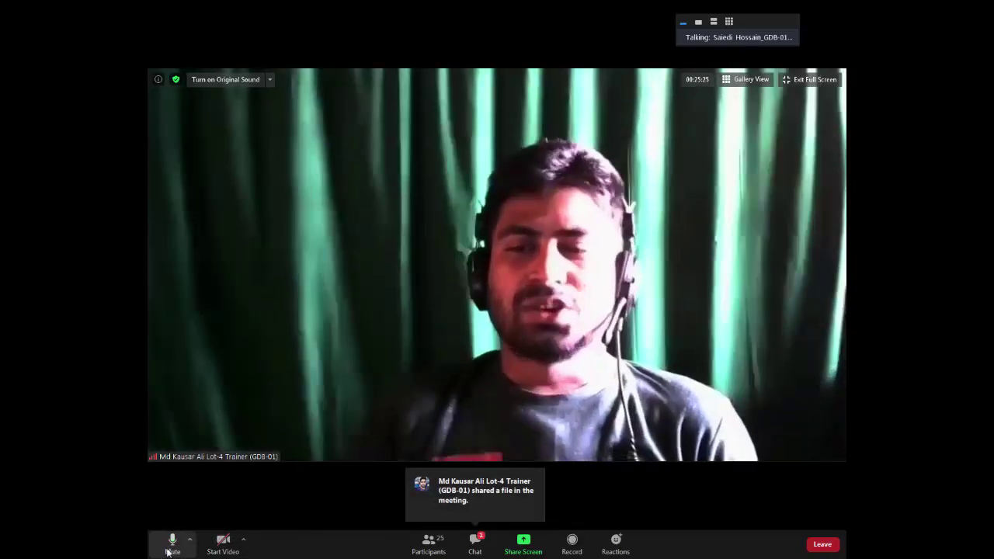
click(171, 549)
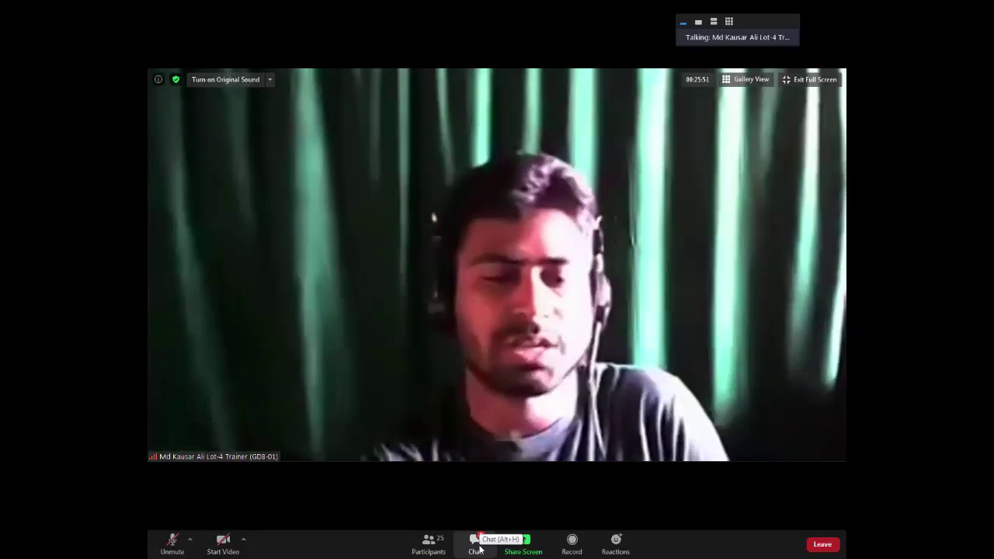
Download the shared file "Best Gradiant Site List.txt" from the meeting chat to the Desktop
click(475, 545)
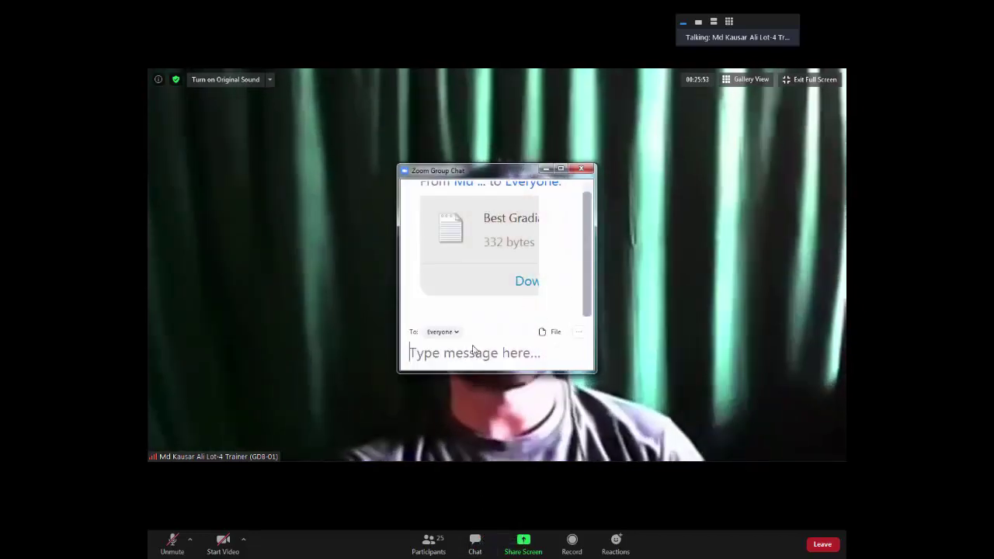
click(526, 283)
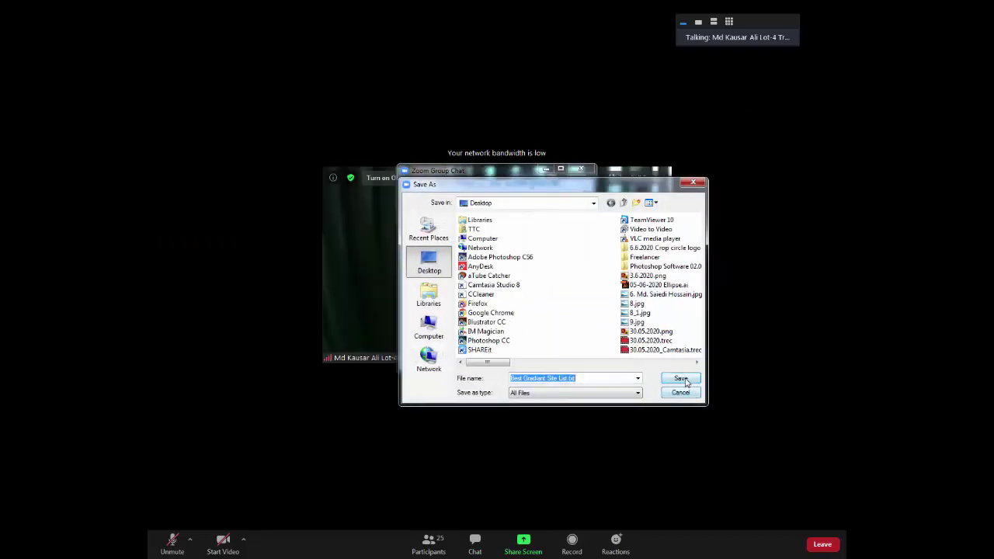
click(680, 378)
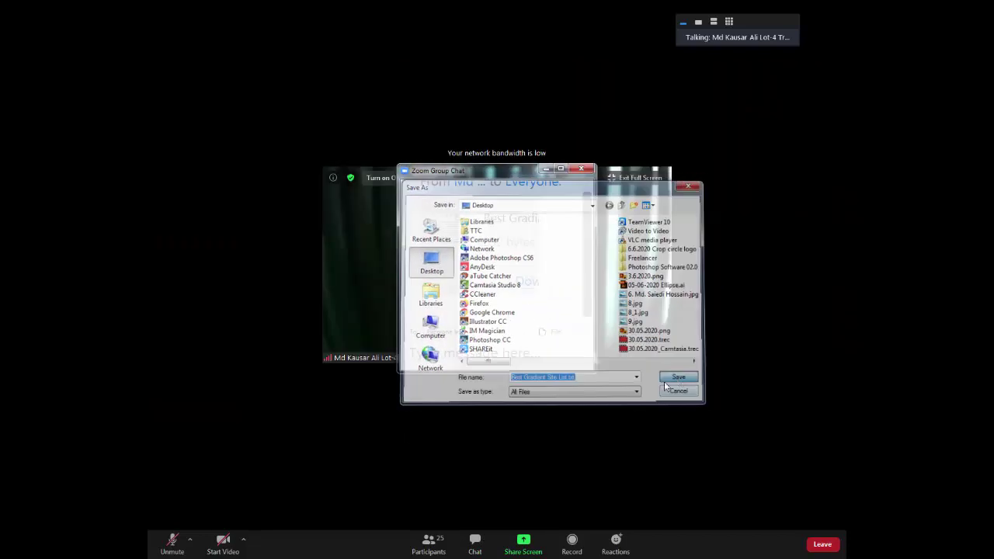
Check the Camtasia screen recorder and switch back to the Zoom meeting
click(722, 549)
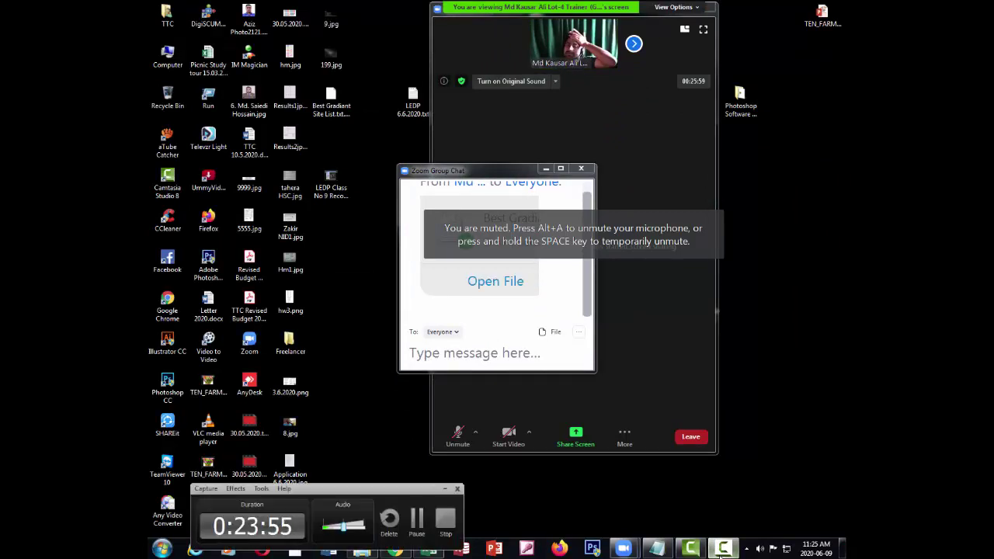
click(623, 549)
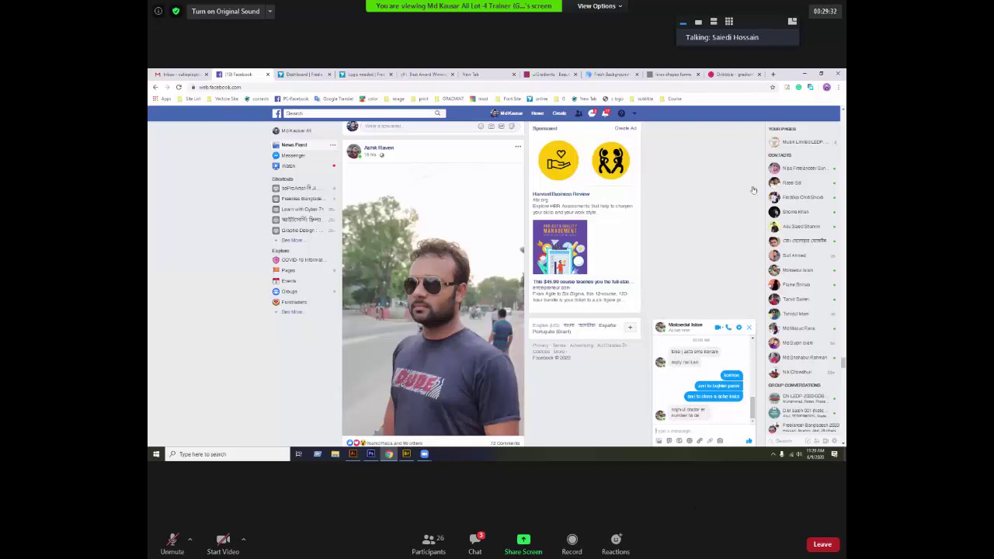
Leave the full-screen meeting view and pause the running Camtasia recording
key(Escape)
click(723, 548)
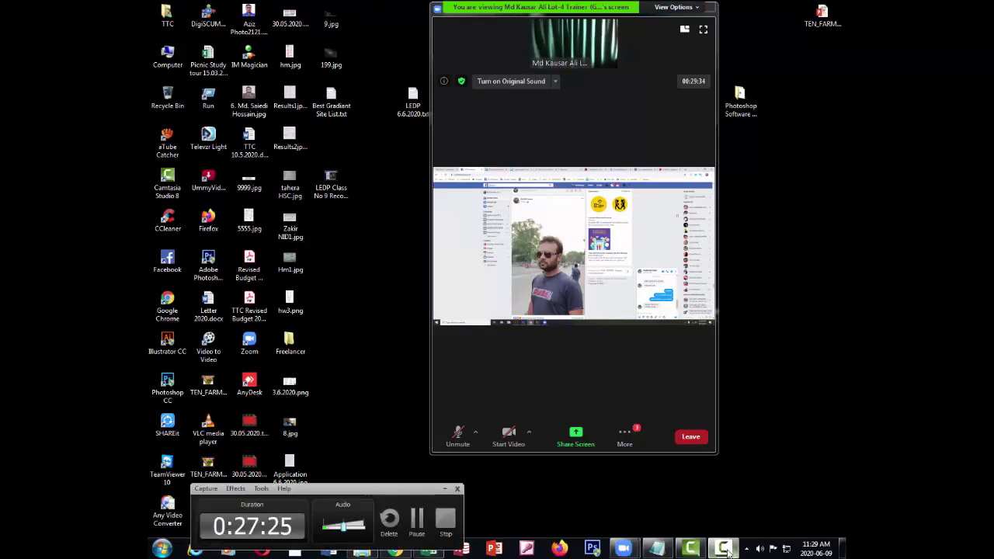
click(418, 527)
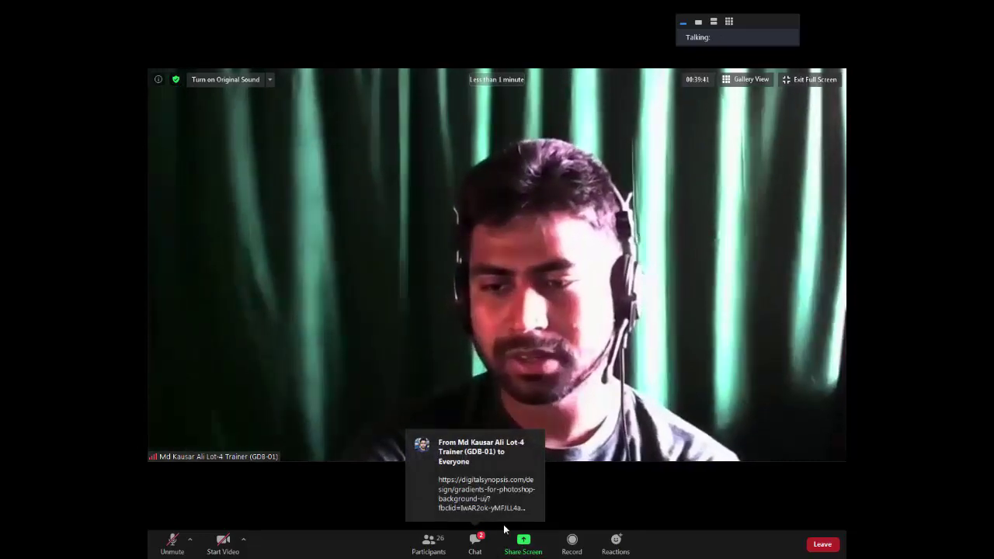
Open the digitalsynopsis.com link about gradients for Photoshop backgrounds from the meeting chat in the browser
click(497, 513)
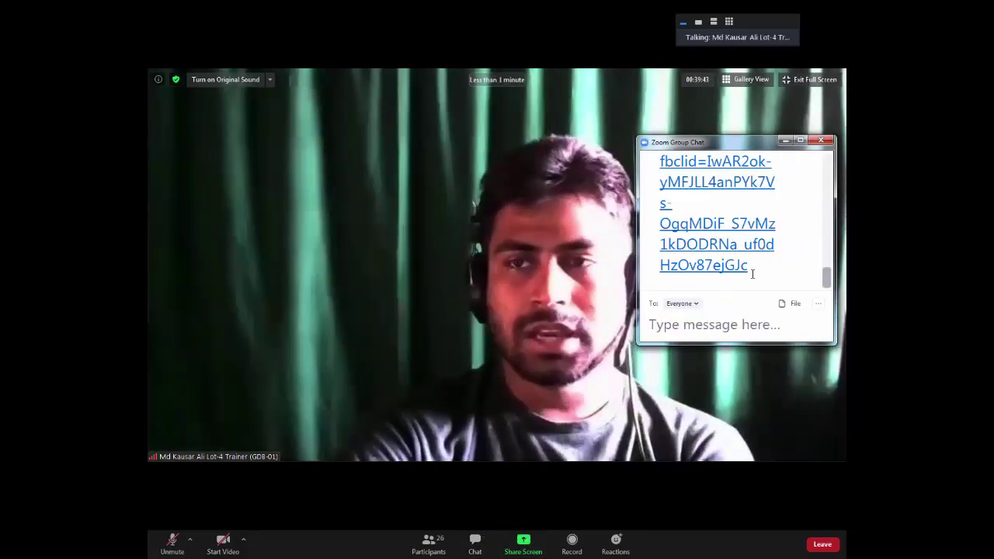
drag(752, 274, 733, 246)
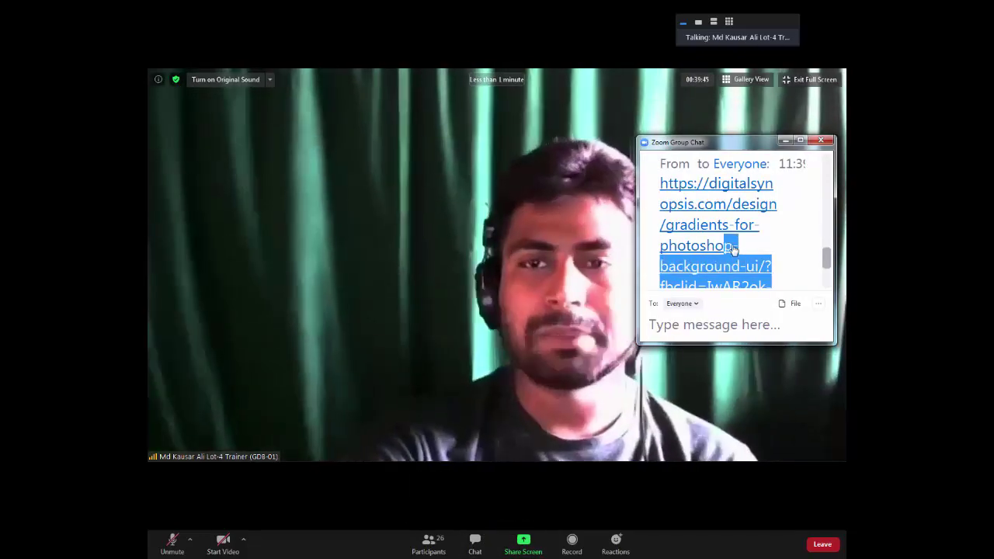
click(781, 195)
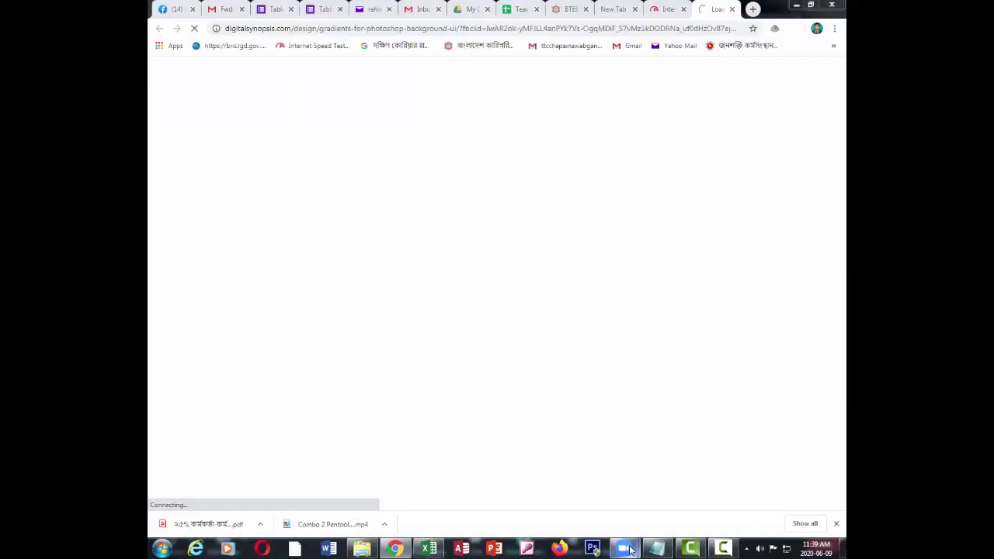
Return to the Zoom meeting and try to select the digitalsynopsis.com link text in the chat
mouse_move(623, 549)
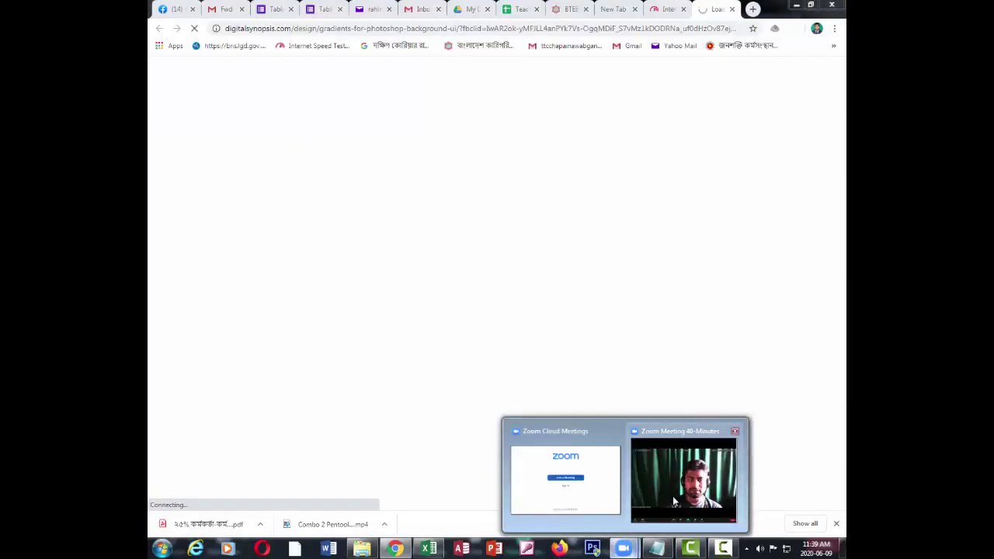
click(672, 496)
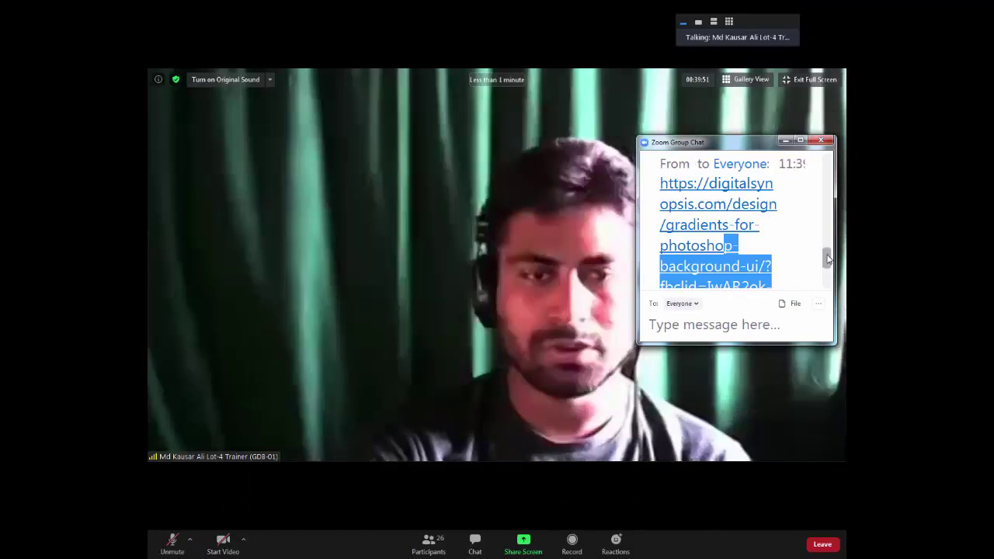
scroll(746, 264, up, 1)
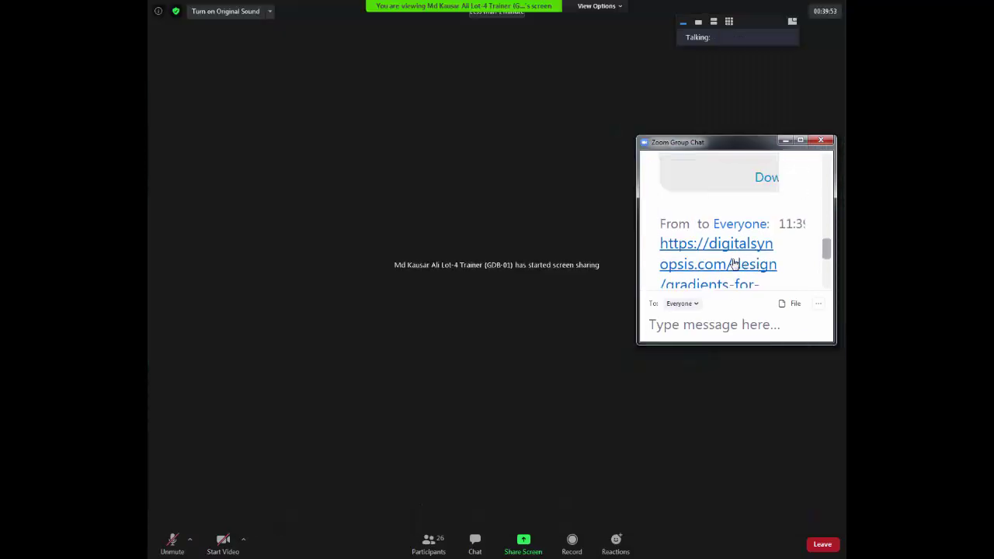
drag(660, 243, 776, 290)
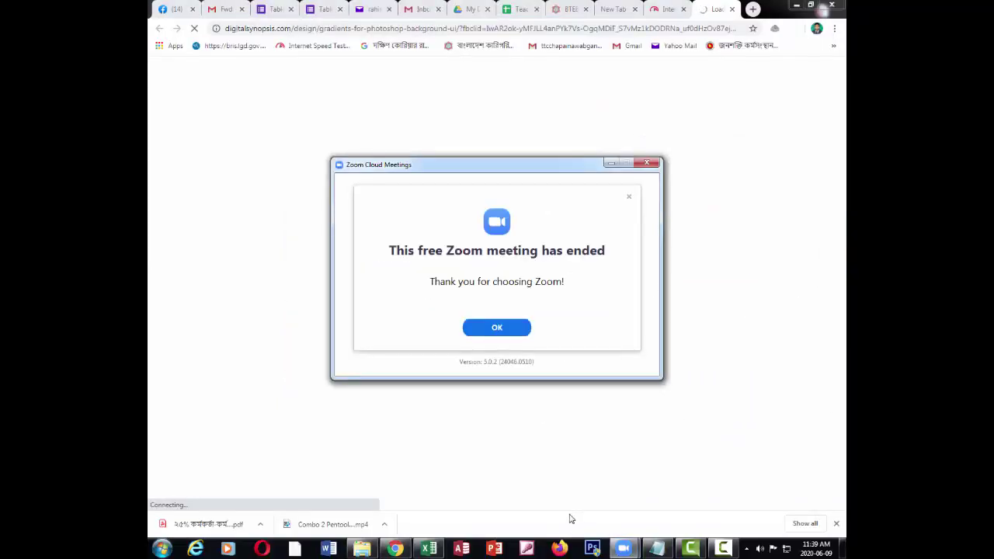
Open the Notepad file with the Zoom meeting details, minimise the browser and bring up the Camtasia recorder
click(661, 549)
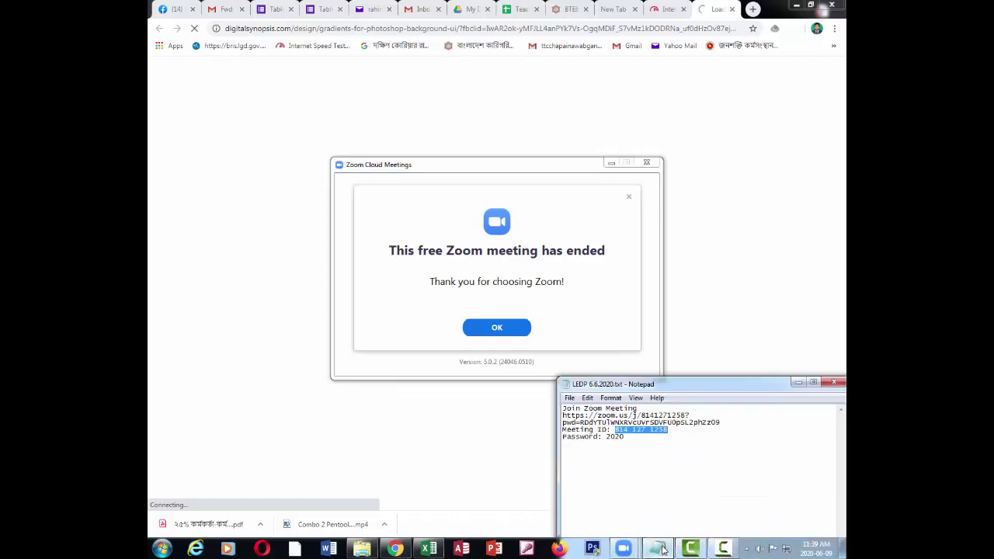
click(796, 5)
click(720, 549)
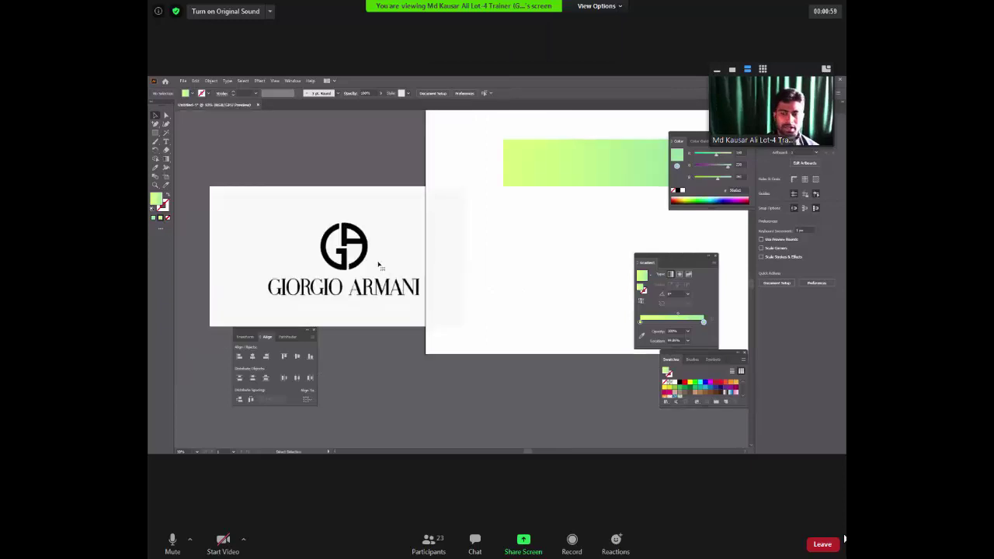
Move the Giorgio Armani logo image further onto the white artboard as a tracing reference
drag(496, 274, 384, 263)
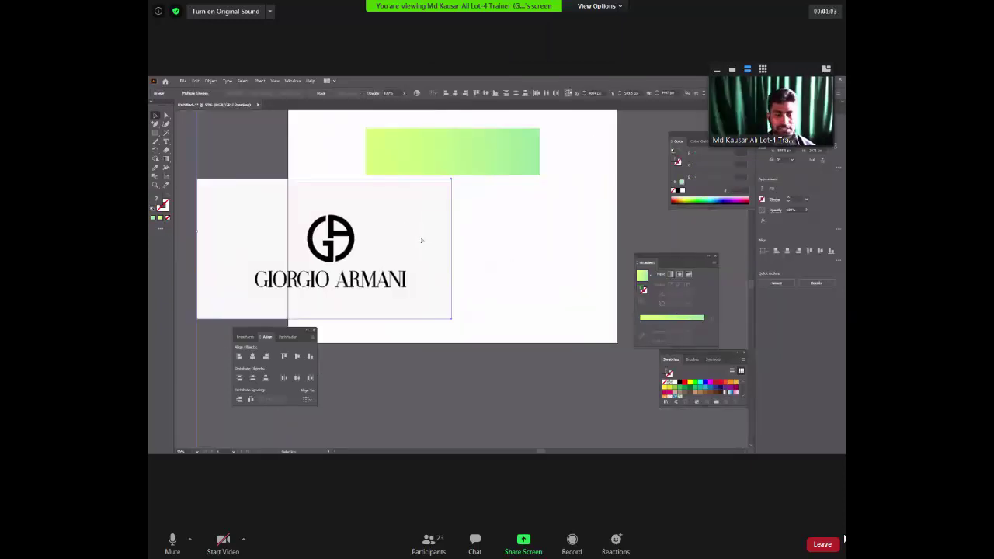
scroll(422, 240, up, 5)
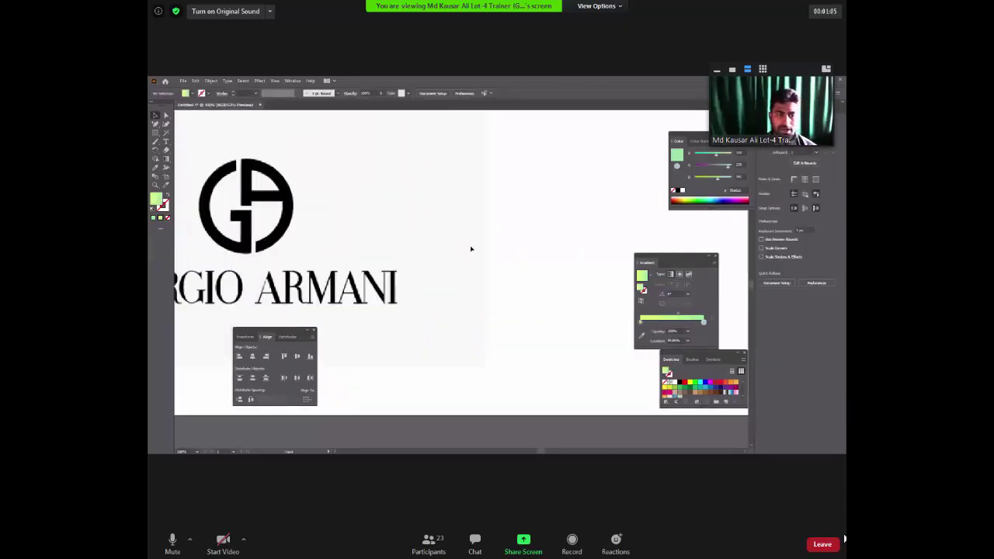
scroll(456, 259, up, 1)
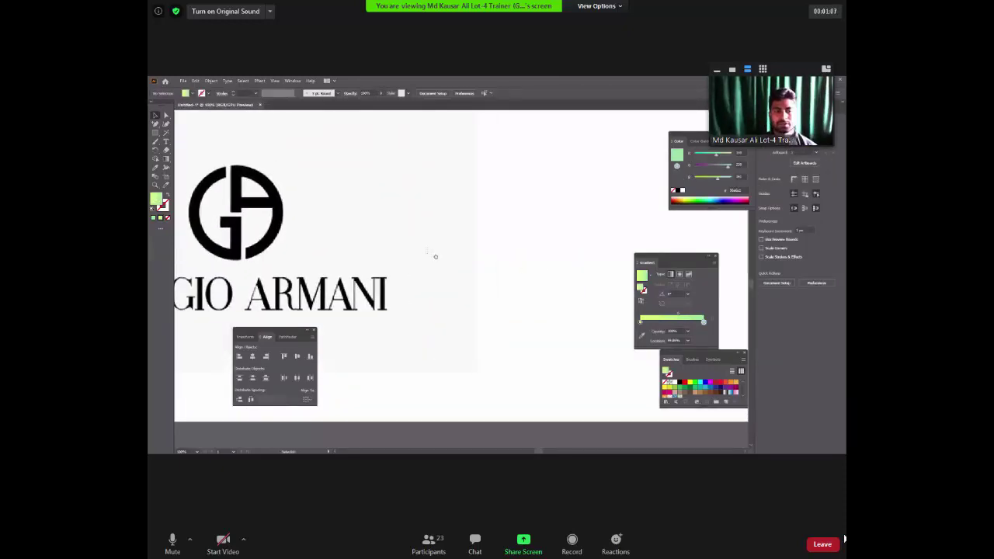
scroll(440, 255, left, 1)
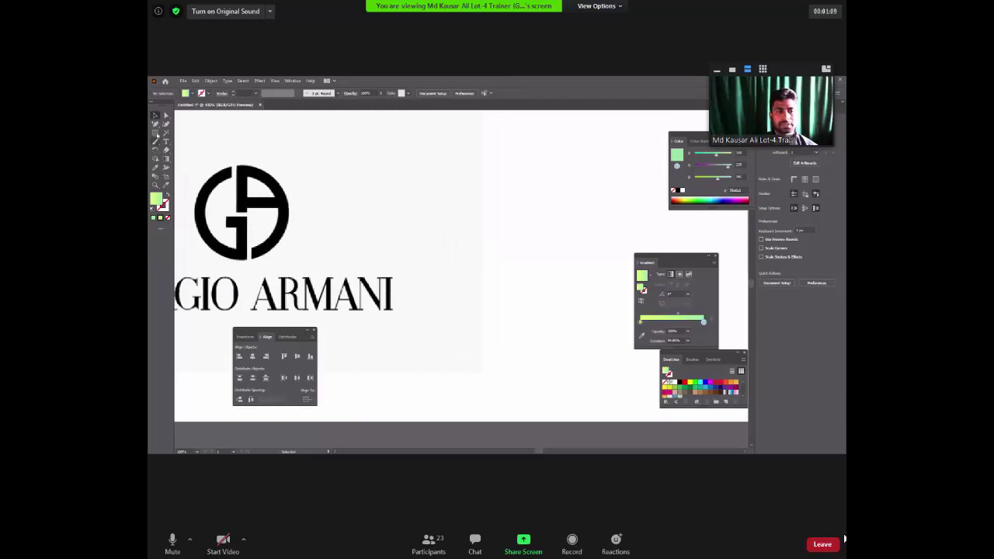
Draw a circle beside the GA emblem and swap its fill and stroke so the gradient is on the outline
drag(468, 207, 483, 275)
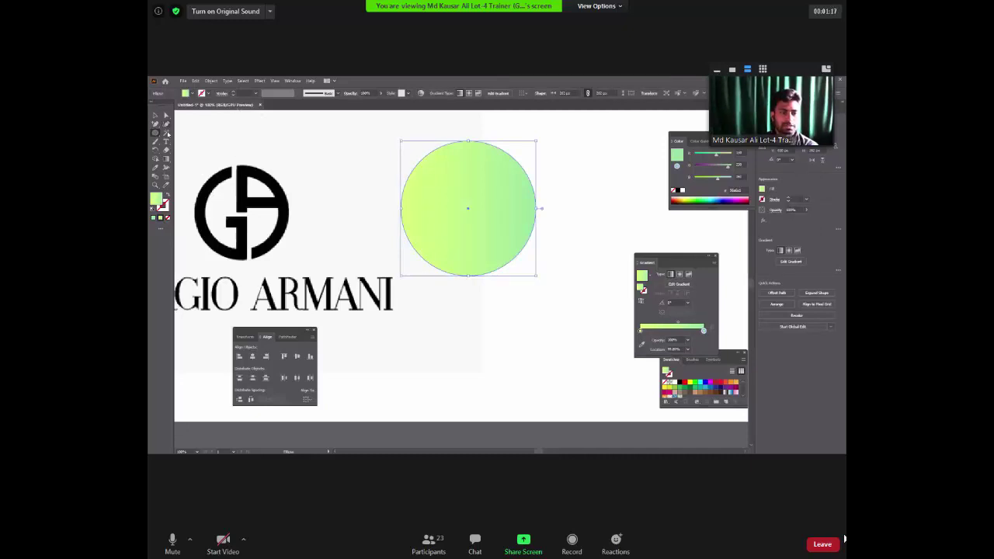
key(shift+x)
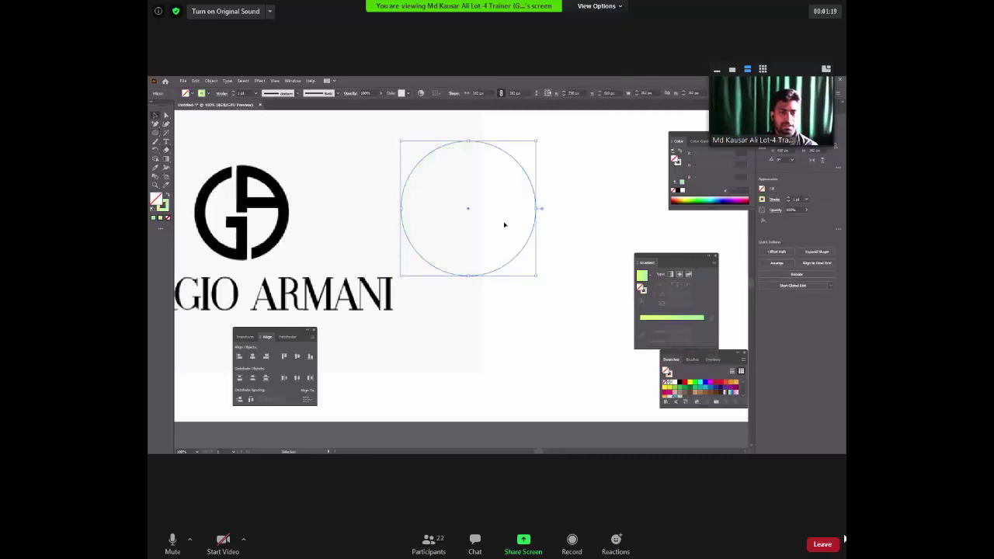
click(553, 235)
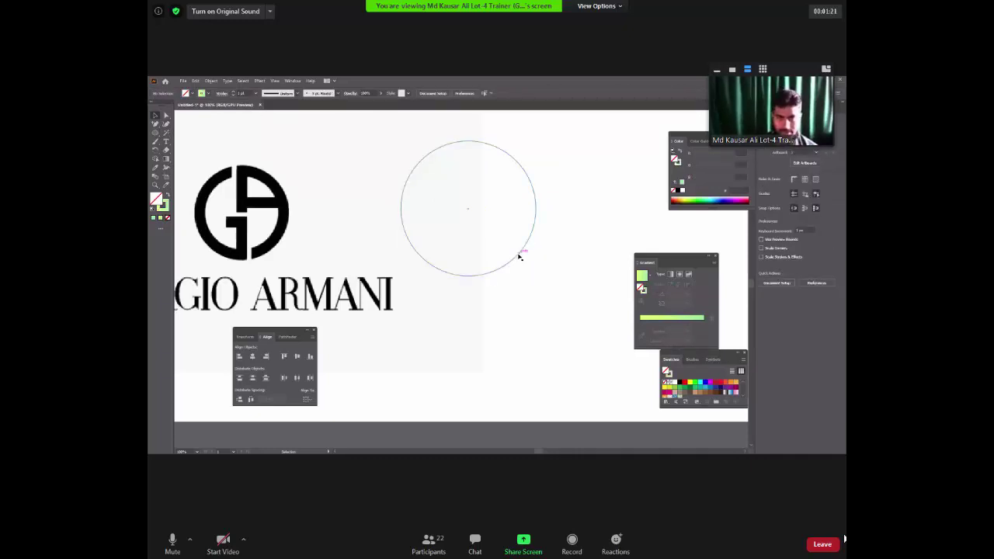
Shift the outlined circle slightly and scale it down a little around its centre
click(519, 261)
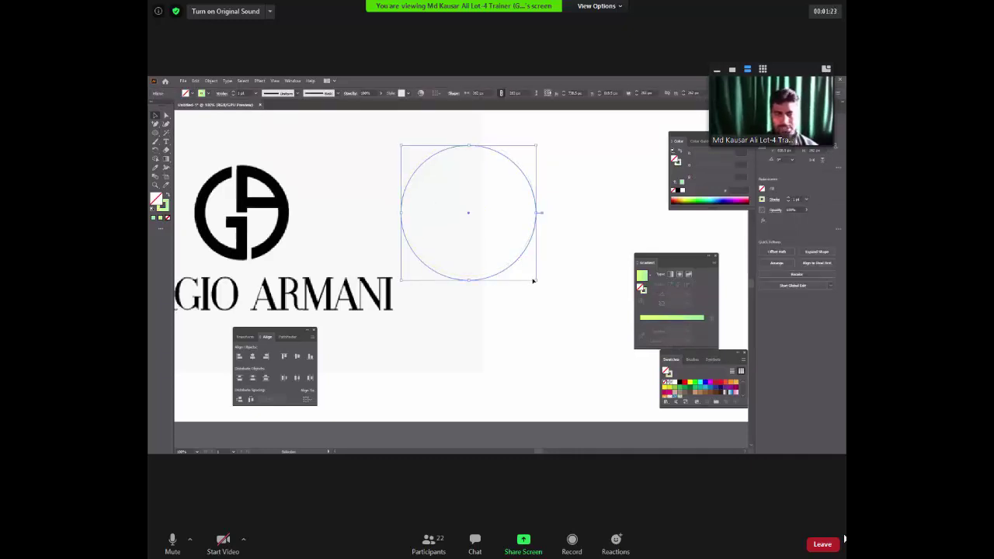
drag(534, 281, 534, 284)
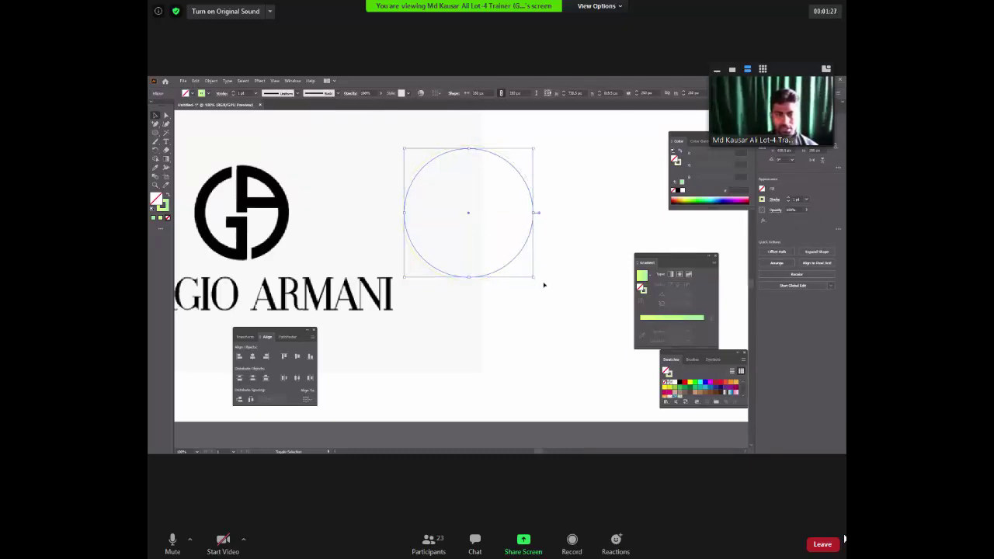
click(552, 266)
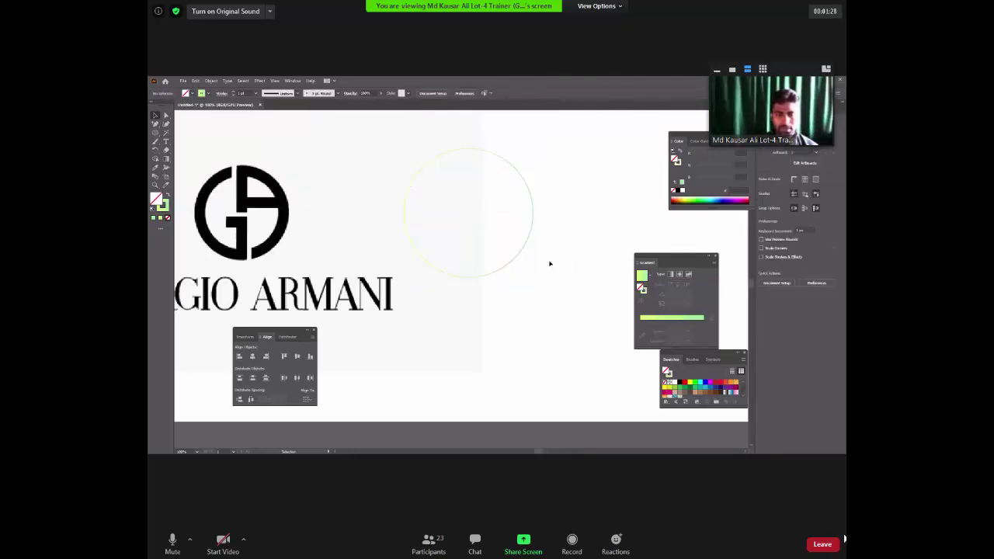
click(506, 269)
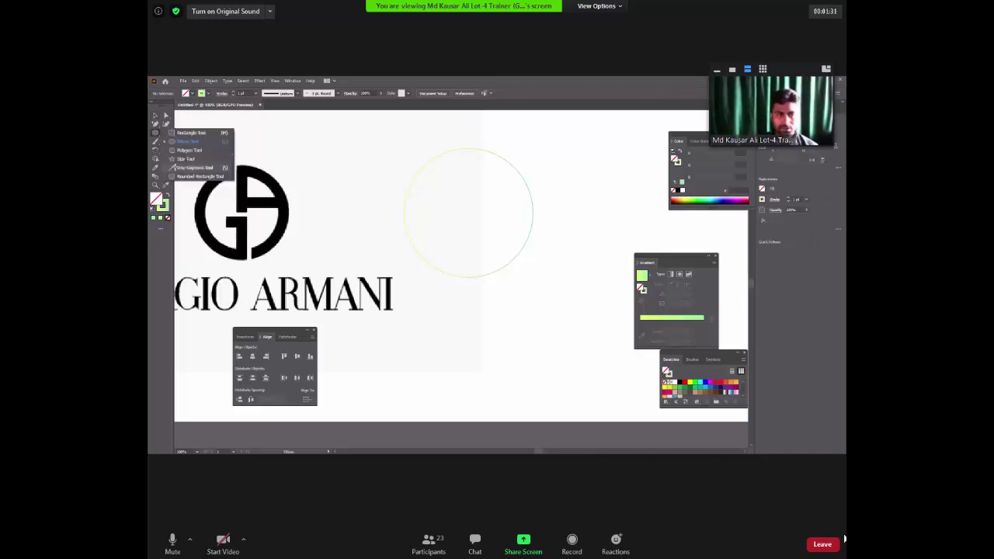
Draw two horizontal lines across the circle with the Line Segment tool and select both lines
key(\)
mouse_move(382, 197)
mouse_down()
mouse_move(604, 196)
mouse_move(393, 223)
mouse_up()
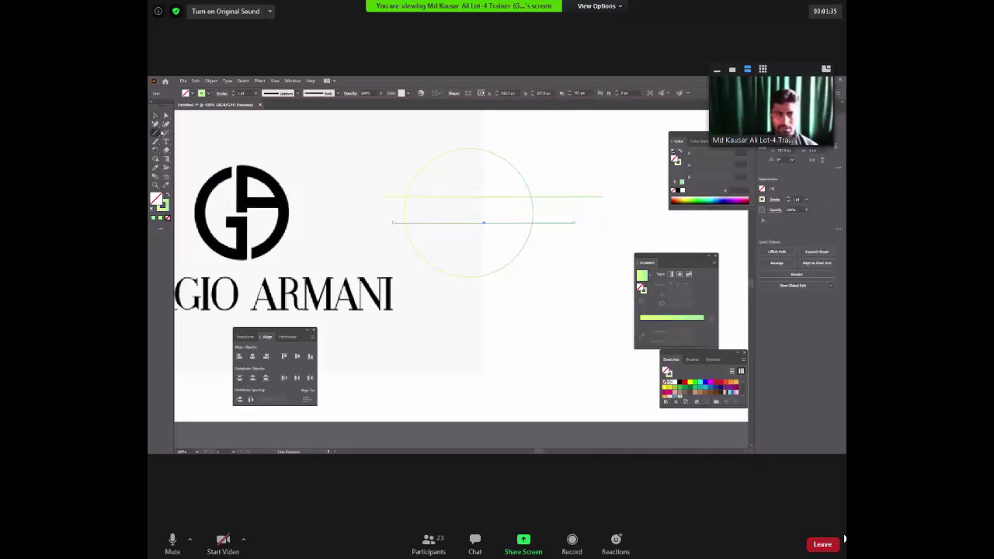
key(v)
drag(557, 188, 564, 229)
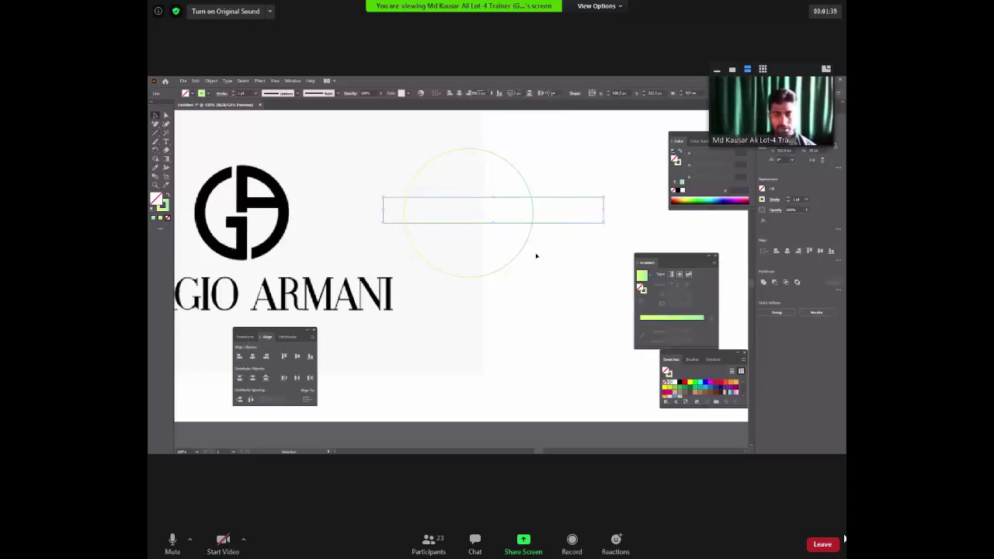
Align the circle with the two horizontal lines and increase the stroke weight of all three shapes
click(485, 191)
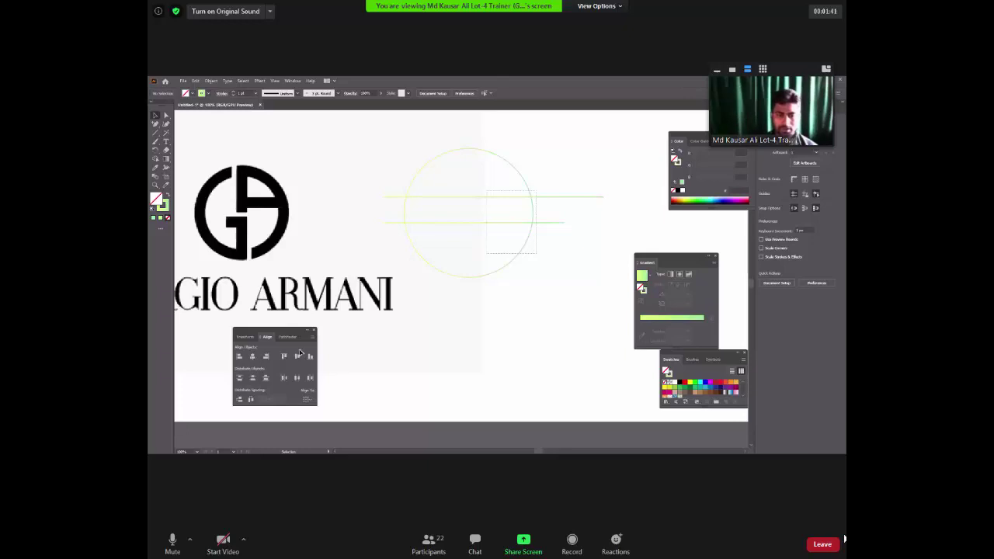
drag(485, 191, 523, 297)
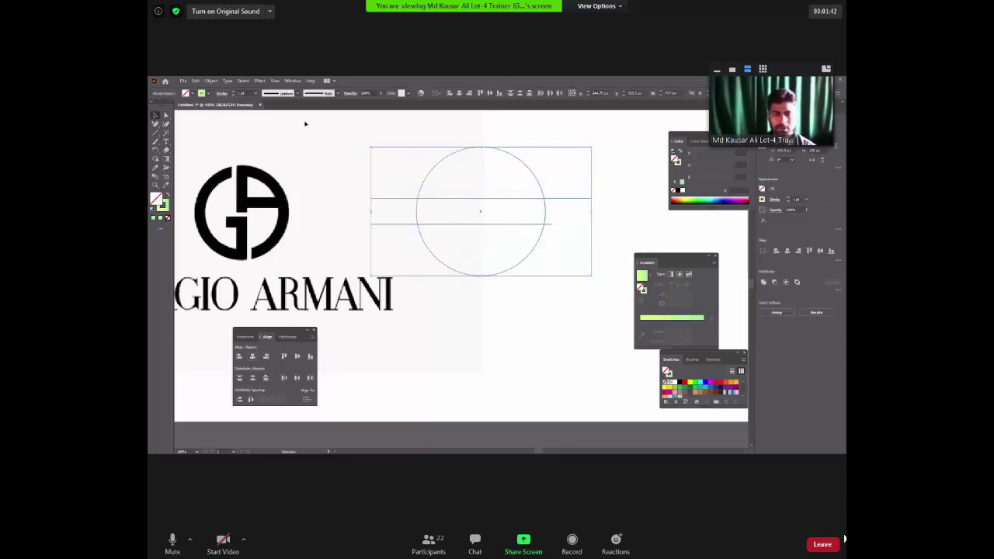
click(252, 92)
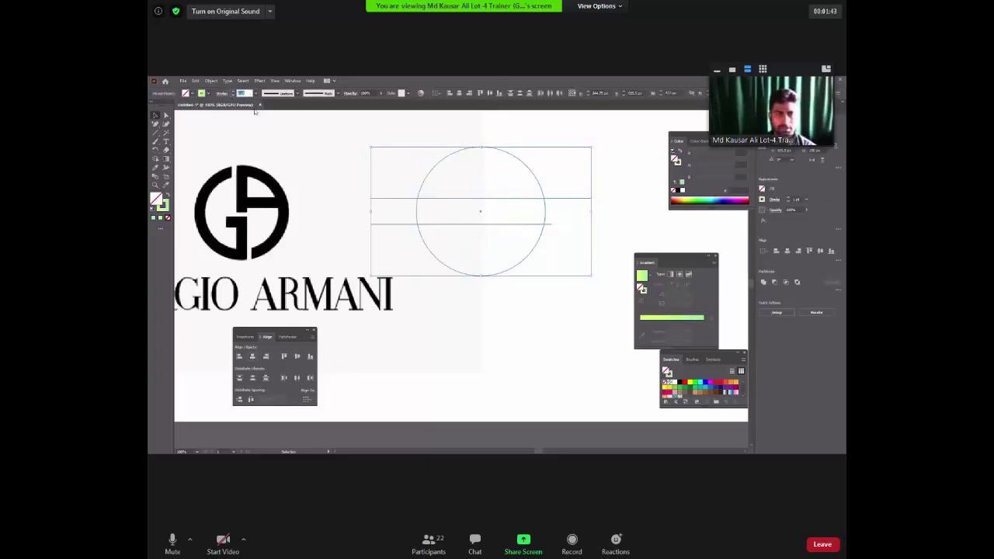
Move the floating speaker video above the shared Illustrator screen and collapse it to the talking indicator
click(717, 69)
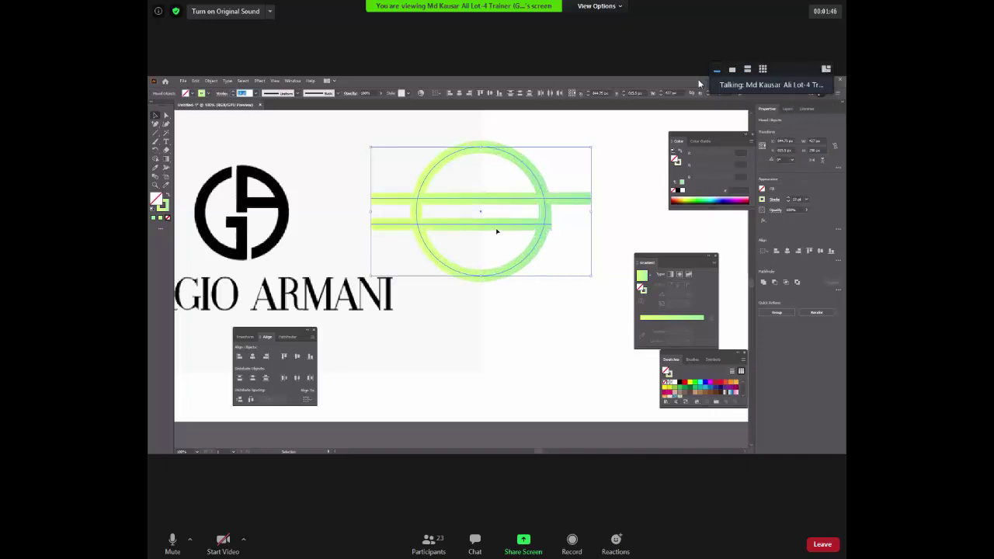
click(827, 69)
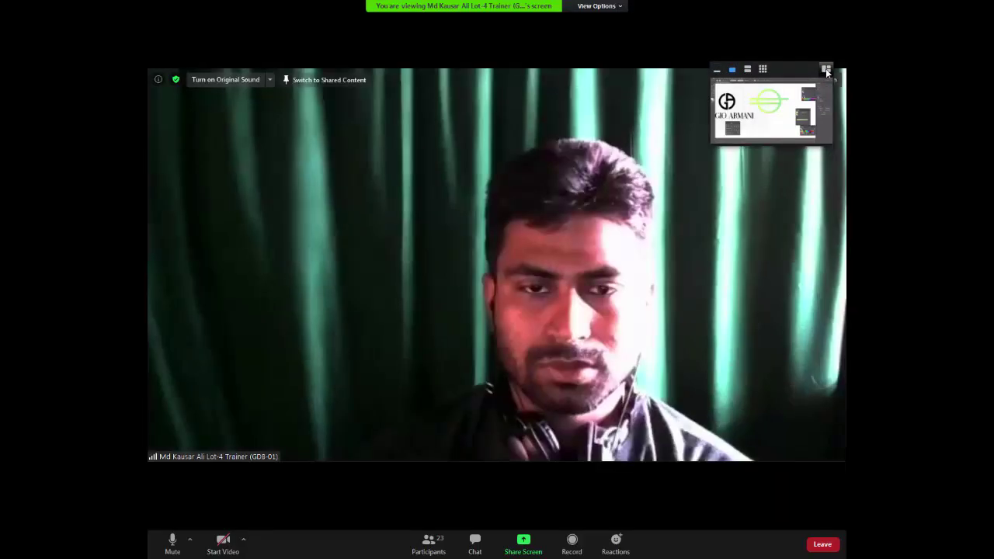
click(825, 68)
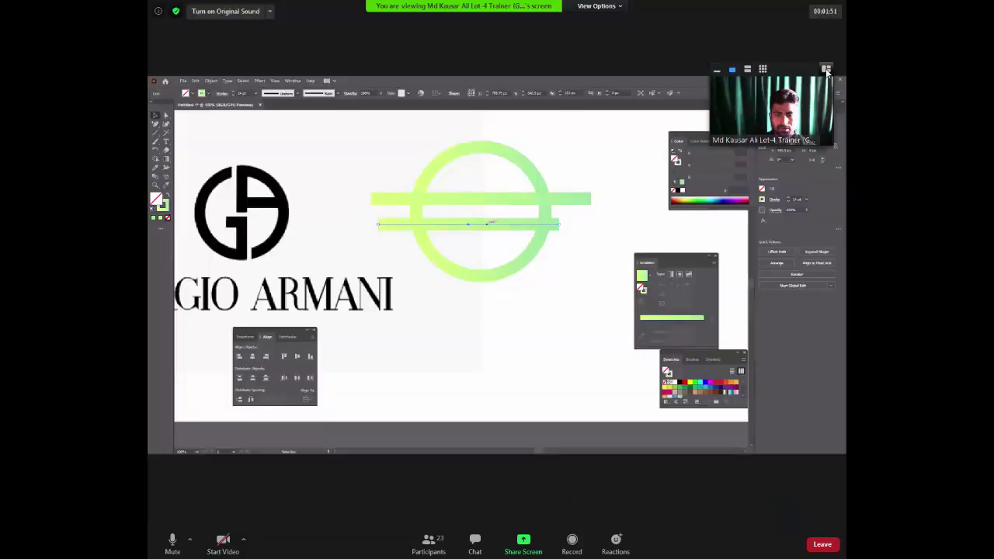
drag(797, 78, 742, 6)
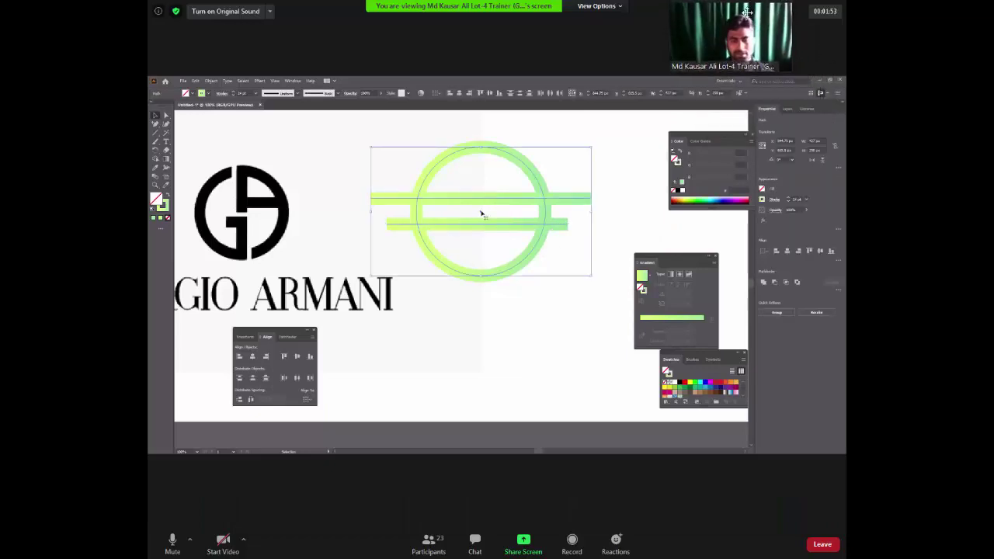
click(687, 26)
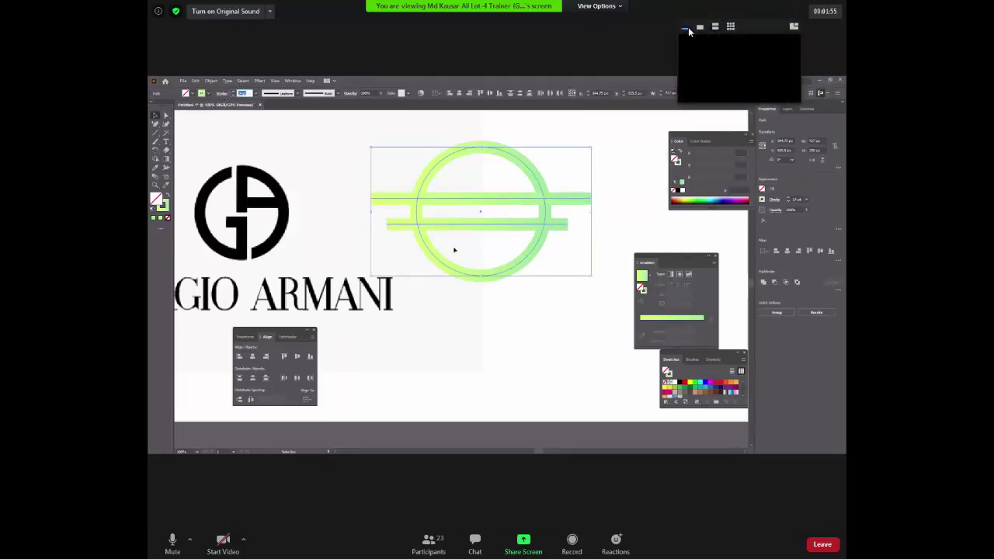
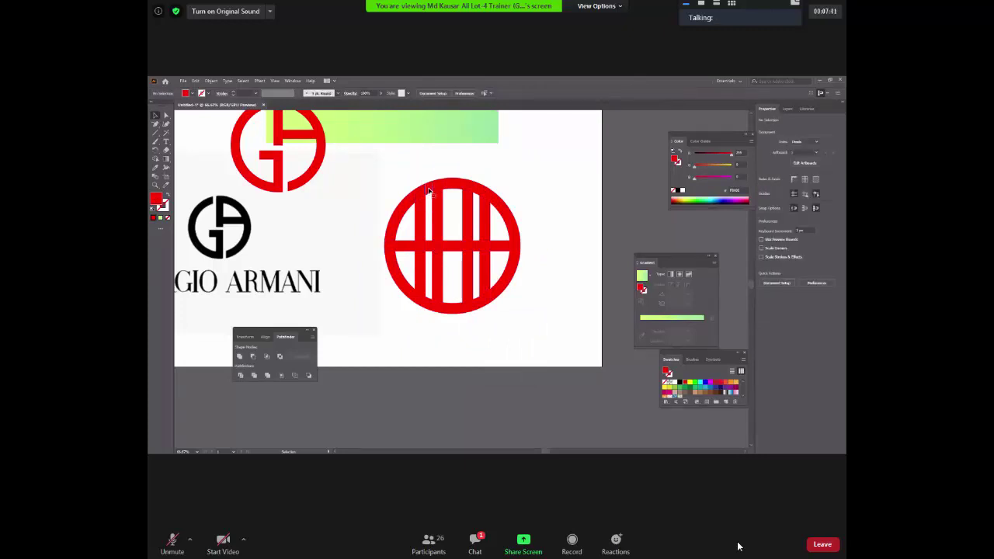
drag(429, 187, 428, 307)
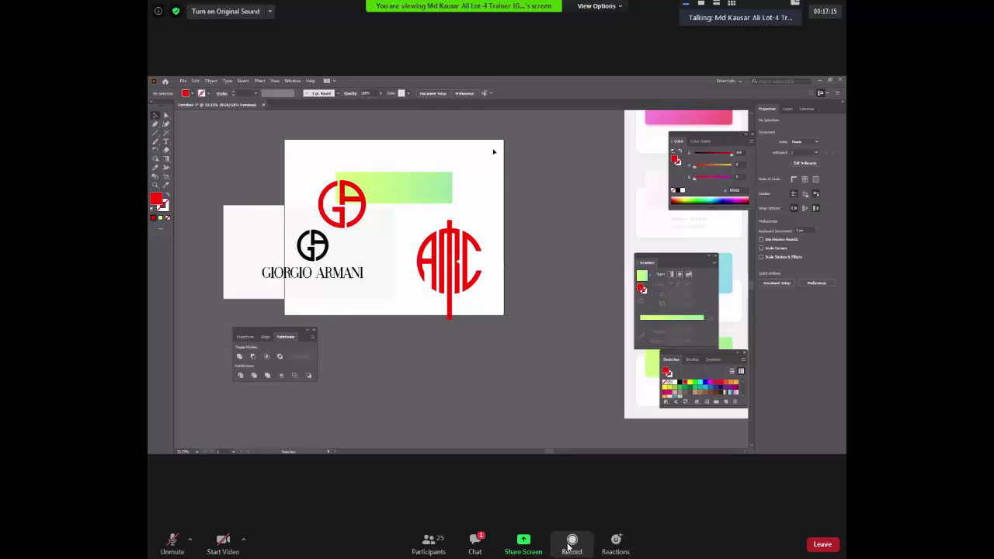
Leave the full-screen meeting view and move the Camtasia recorder window fully into view
key(Escape)
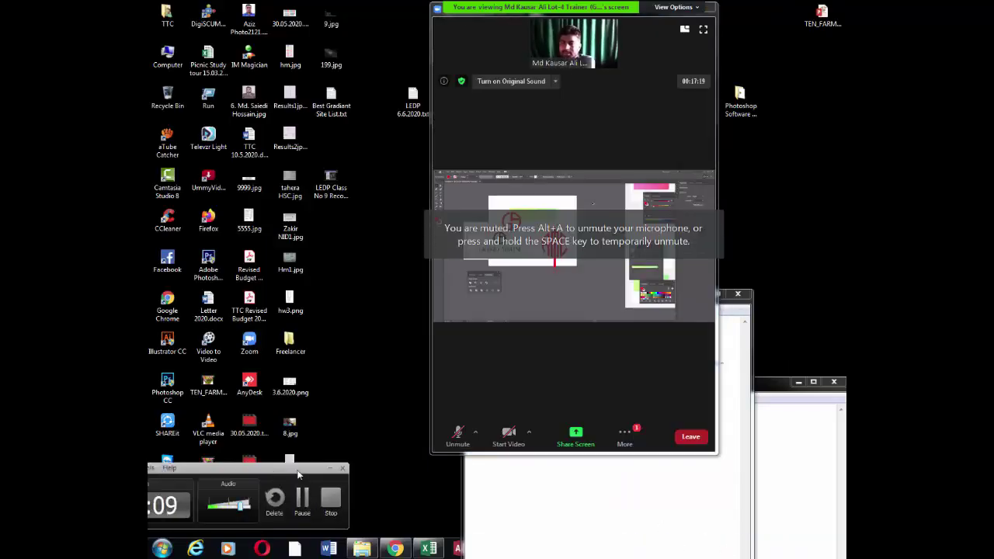
drag(274, 470, 342, 472)
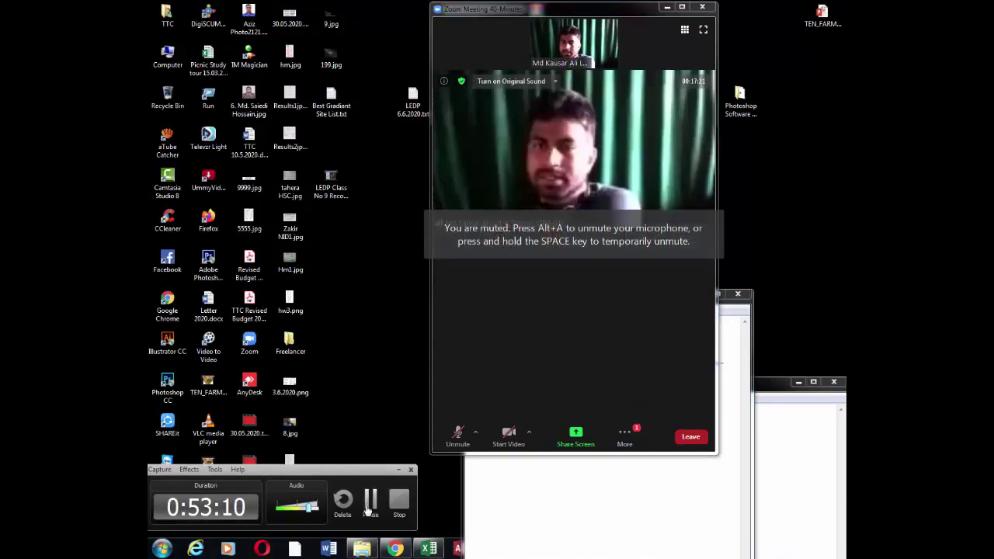
Unmute the microphone to speak in the meeting and mute it again
click(458, 434)
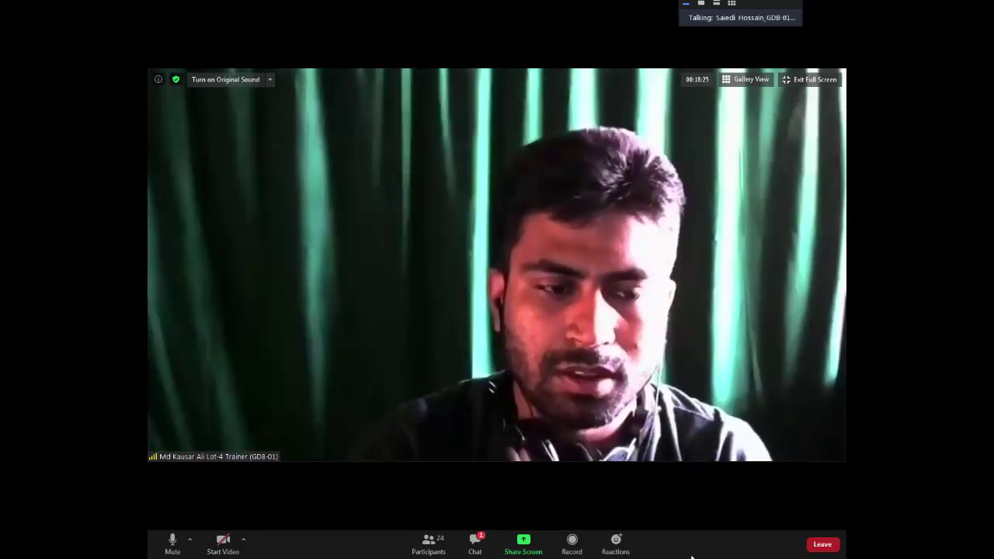
click(172, 548)
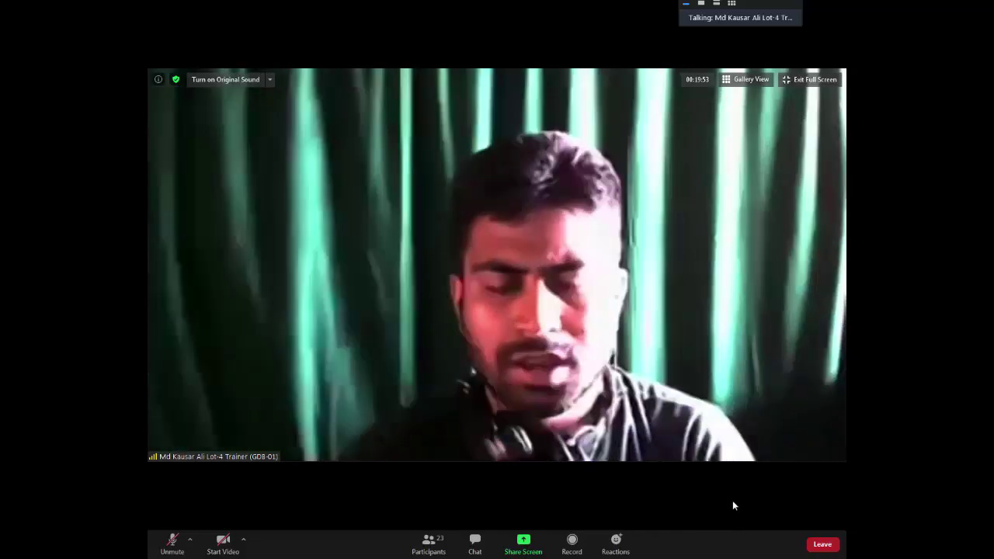
Exit the full-screen meeting and bring the Camtasia recorder to the front
key(Escape)
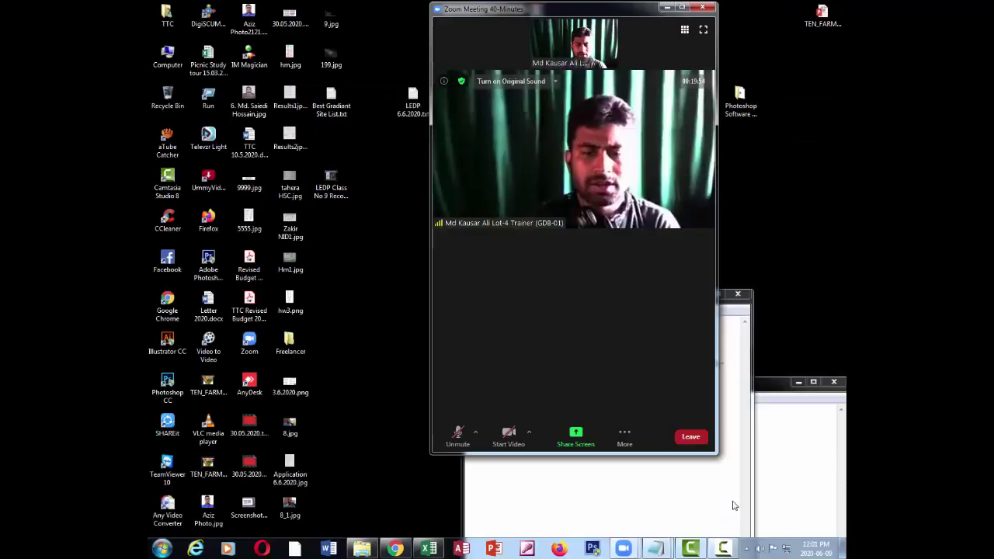
click(723, 549)
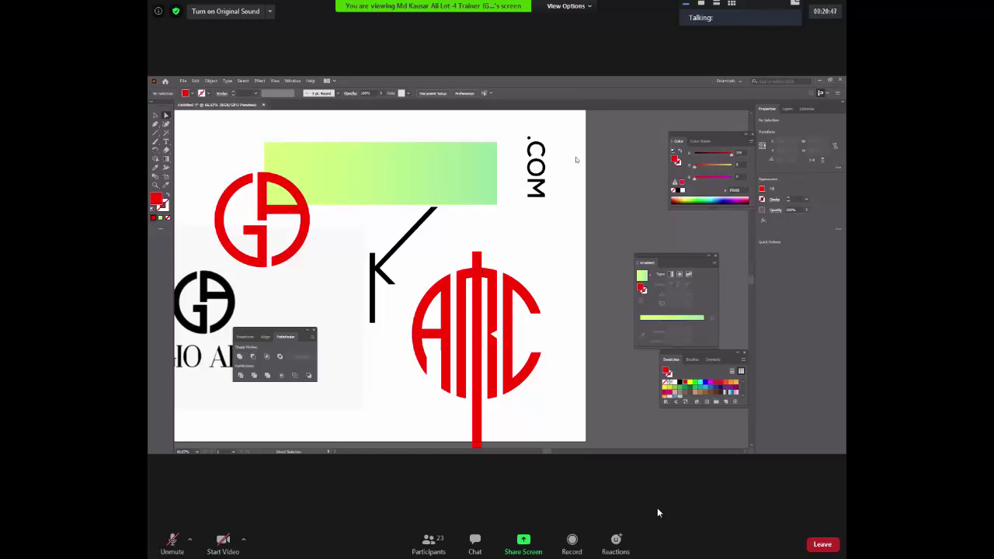
Return the Zoom meeting to full screen, move the Camtasia recorder lower and pause the recording
key(Escape)
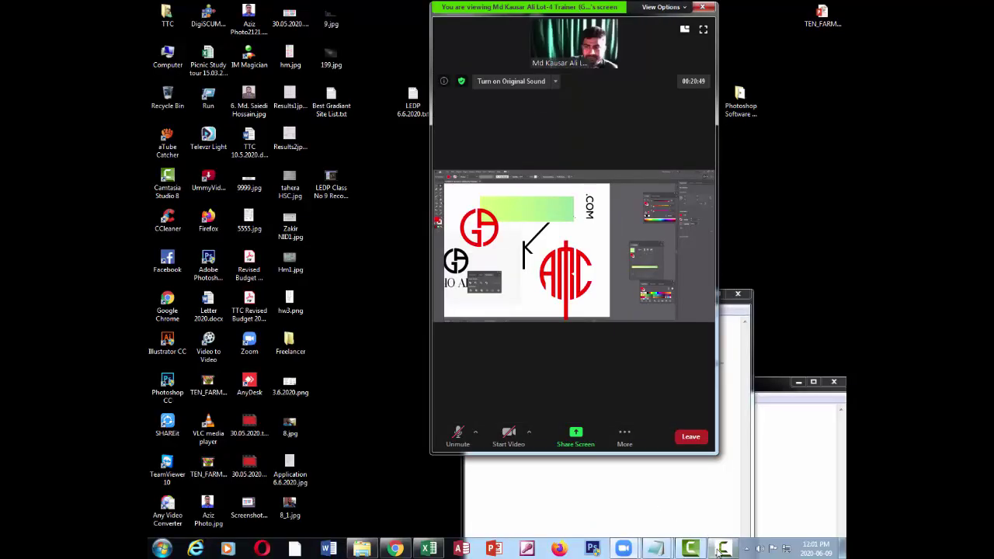
double_click(626, 390)
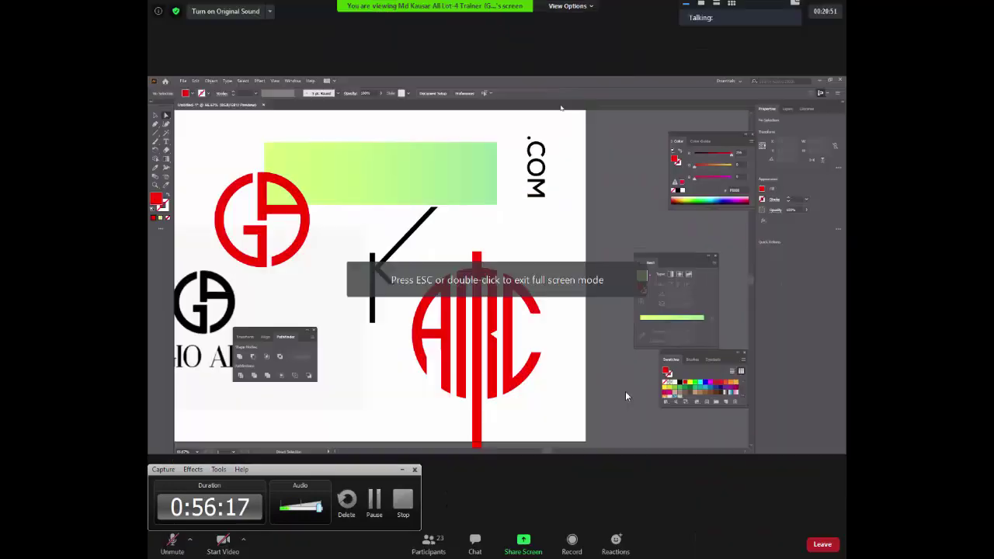
drag(370, 470, 371, 496)
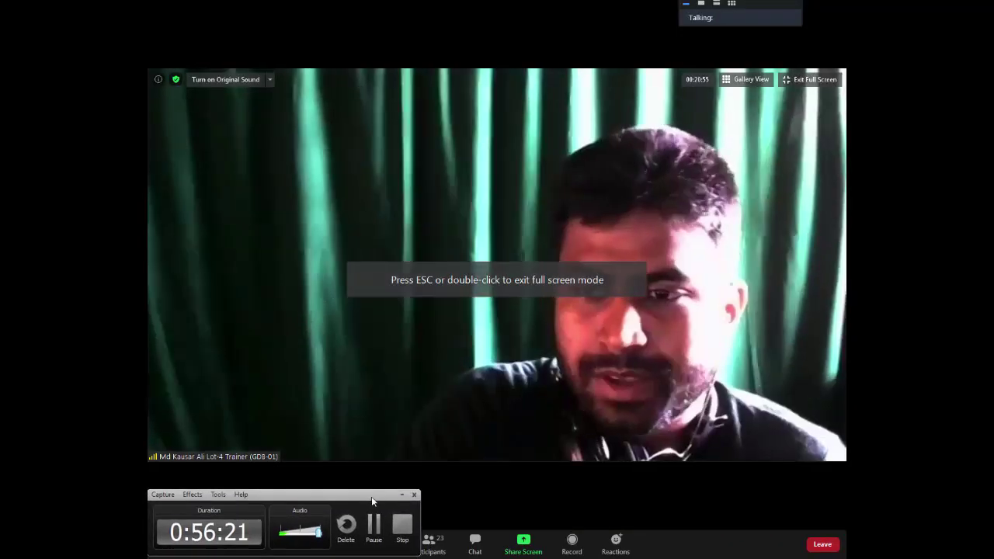
click(374, 531)
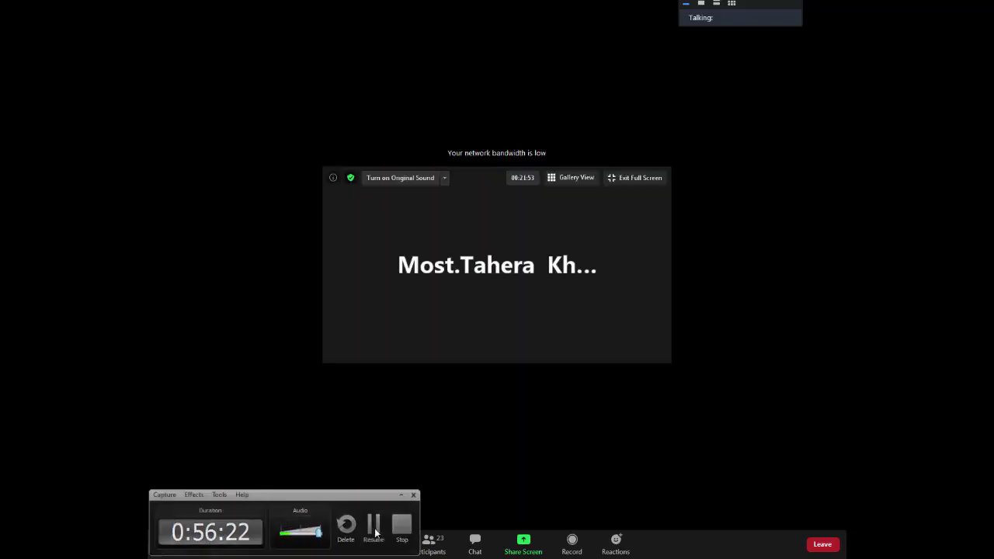
Resume the Camtasia recording, shift the recorder window slightly and pause the recording
click(374, 531)
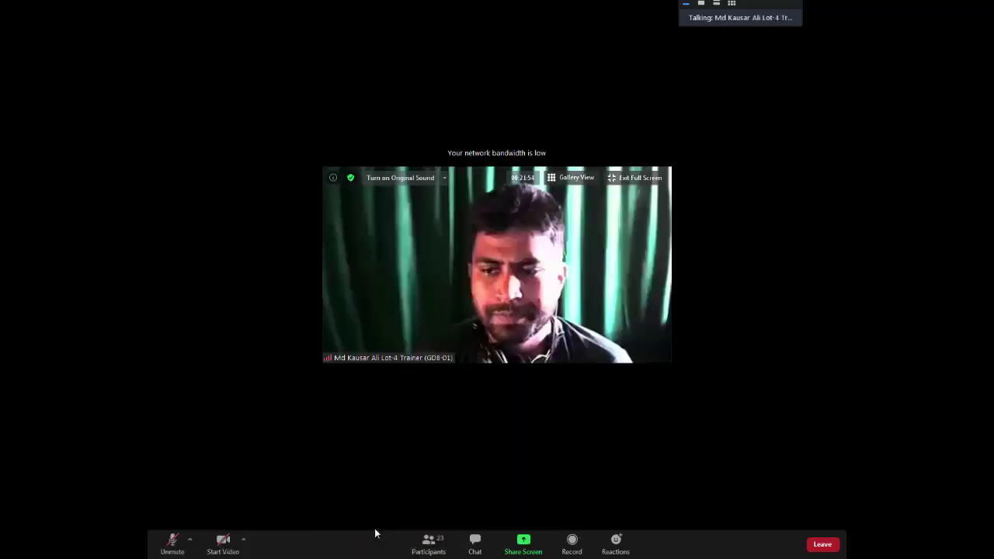
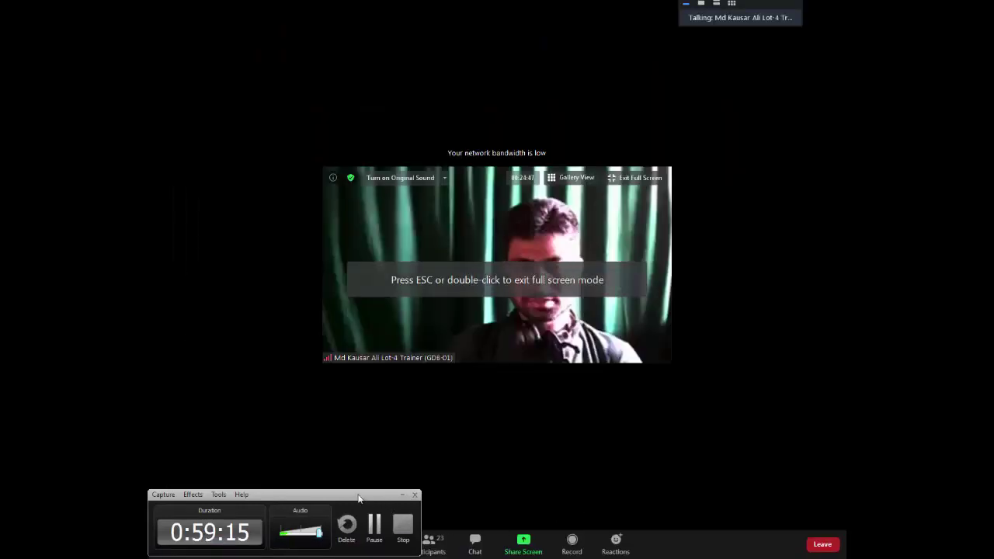
drag(359, 498, 351, 500)
click(367, 532)
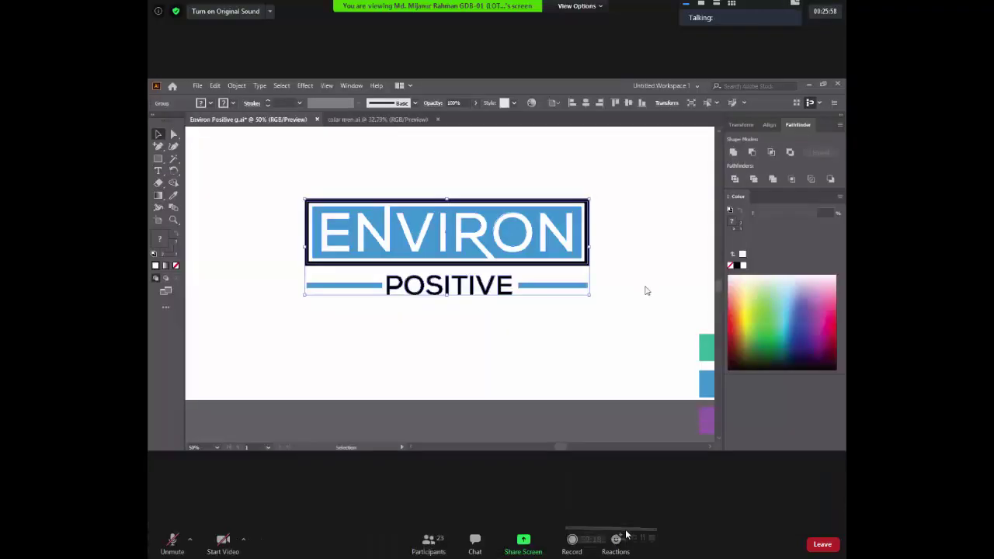
key(Down)
key(Down)
key(Down)
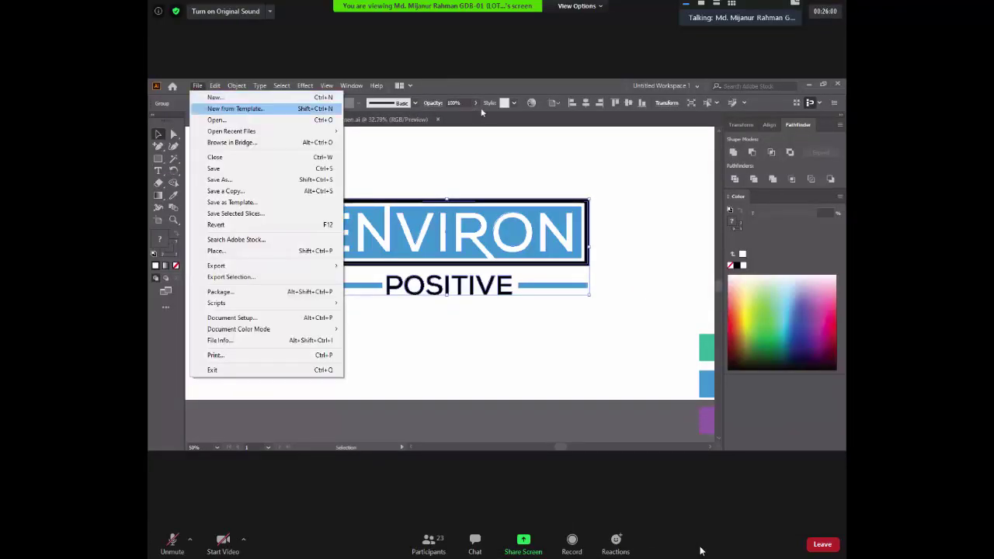
key(Return)
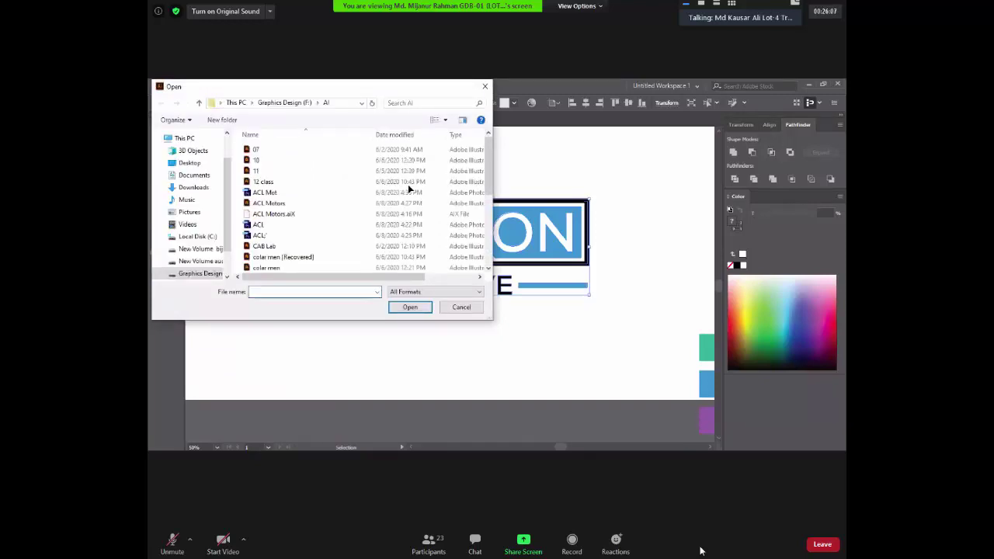
key(Escape)
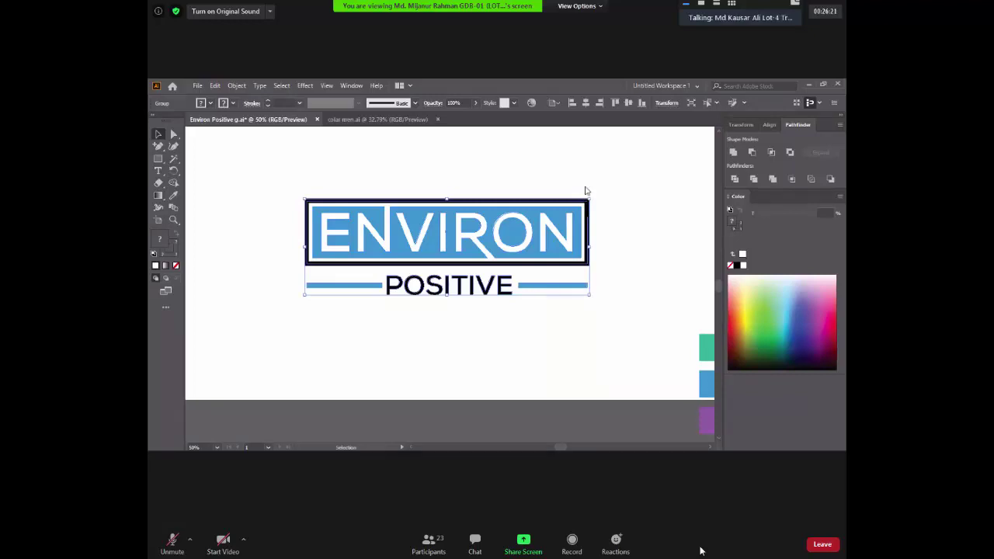
Create a new document from the Web preset at 1280 x 1024 px
key(ctrl+n)
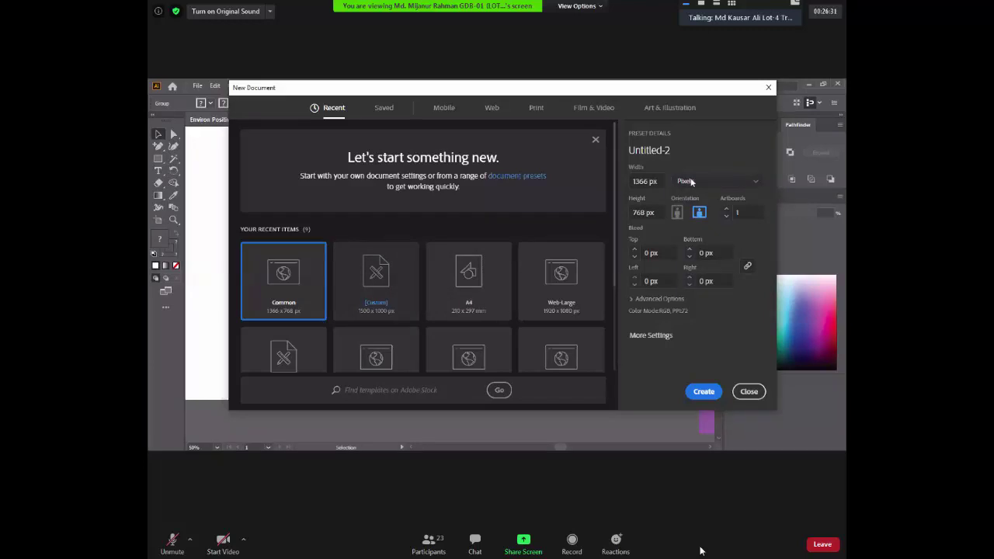
click(492, 107)
click(468, 186)
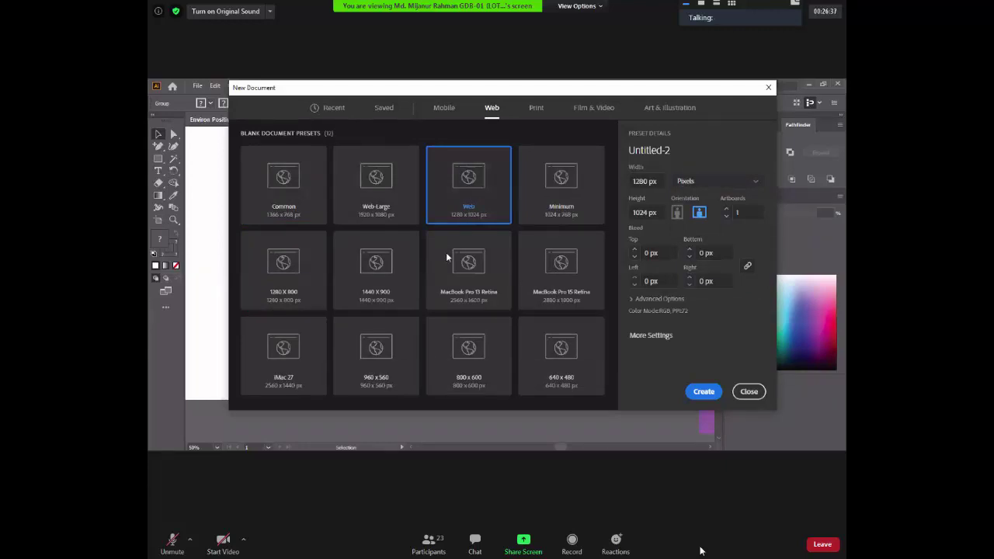
key(Escape)
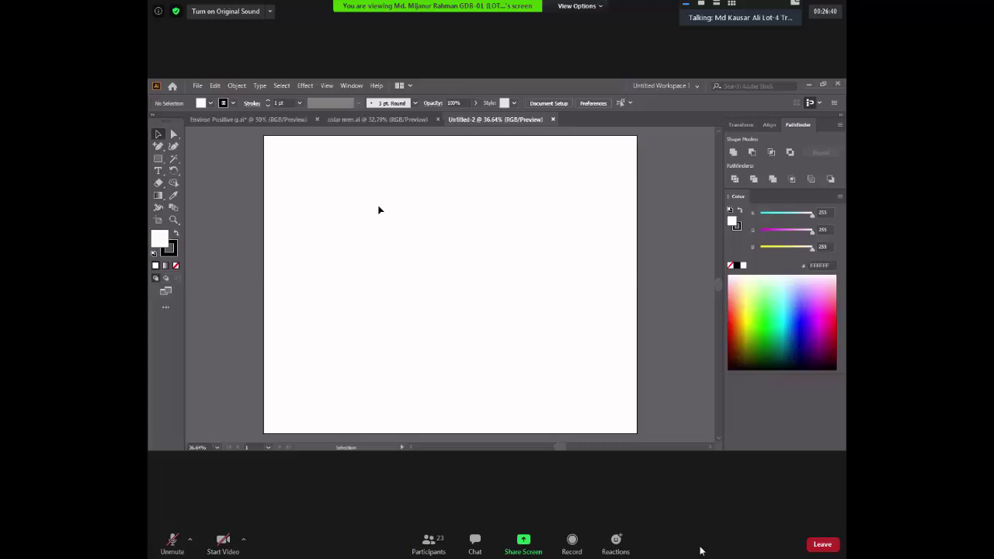
Add the text CFM in the upper middle of the artboard and scale it up to about 271 pt
click(158, 170)
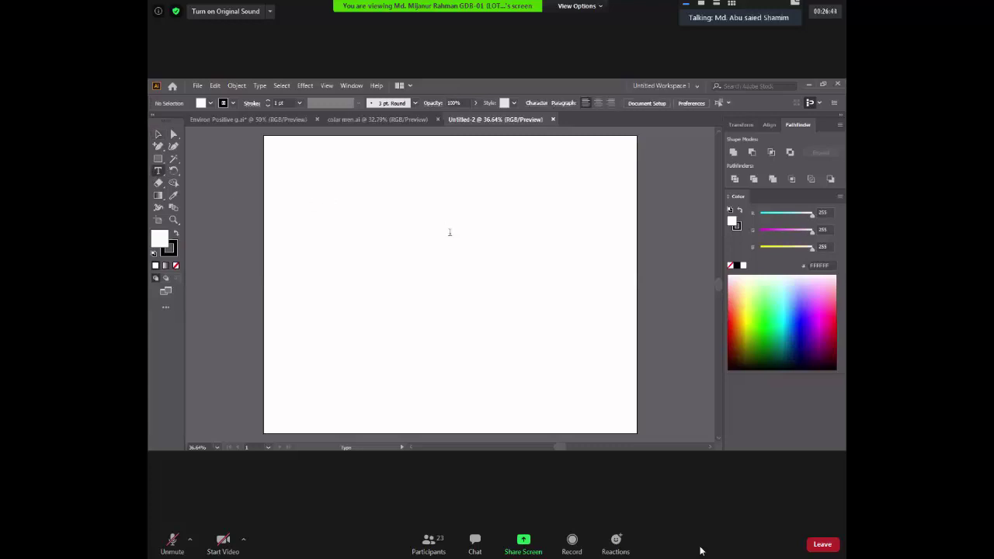
click(448, 232)
key(BackSpace)
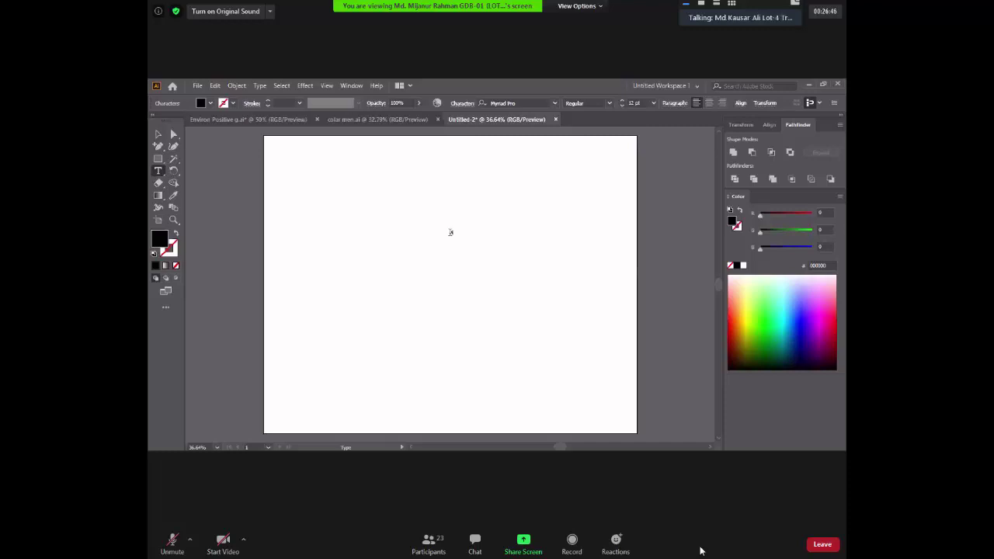
text(GM)
click(159, 136)
drag(457, 235, 513, 293)
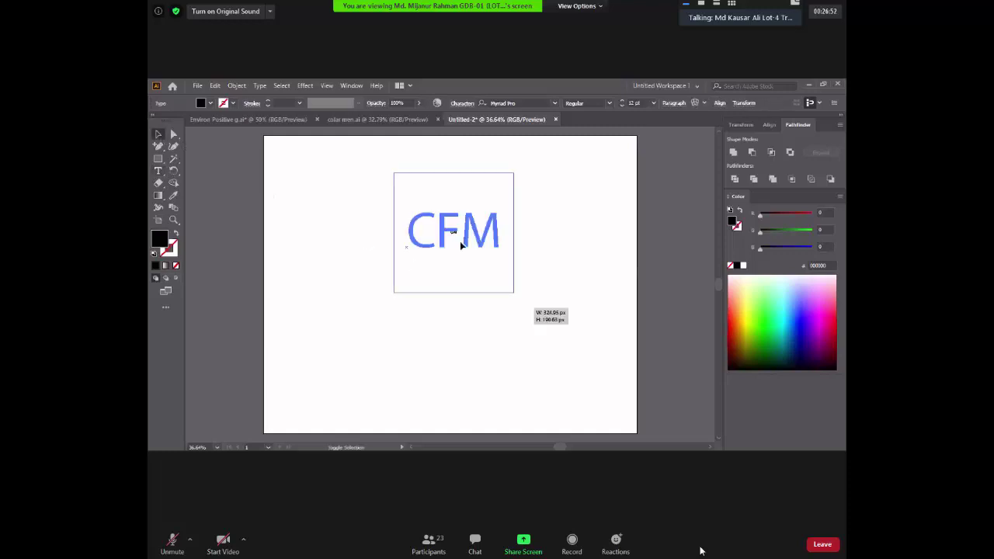
drag(539, 340, 541, 341)
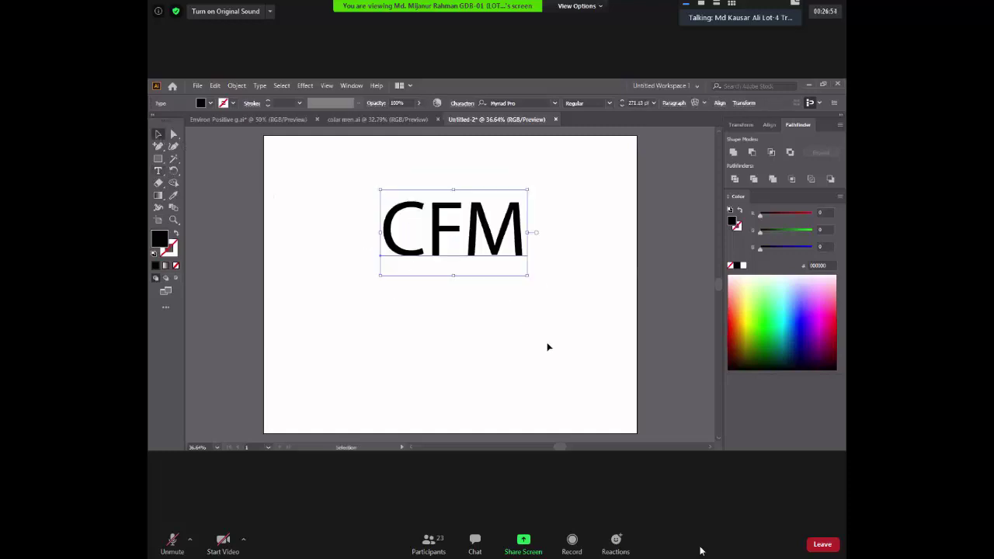
right_click(536, 287)
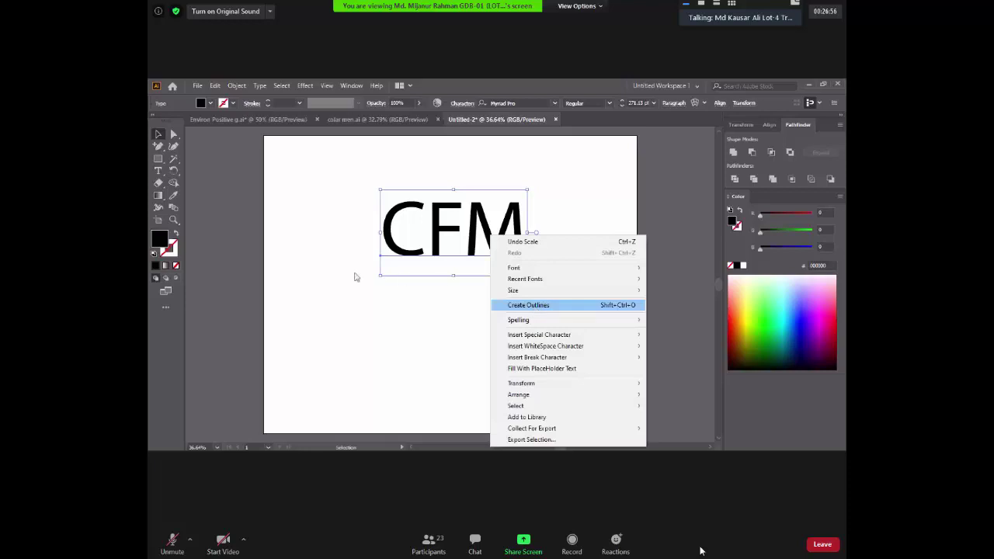
click(336, 249)
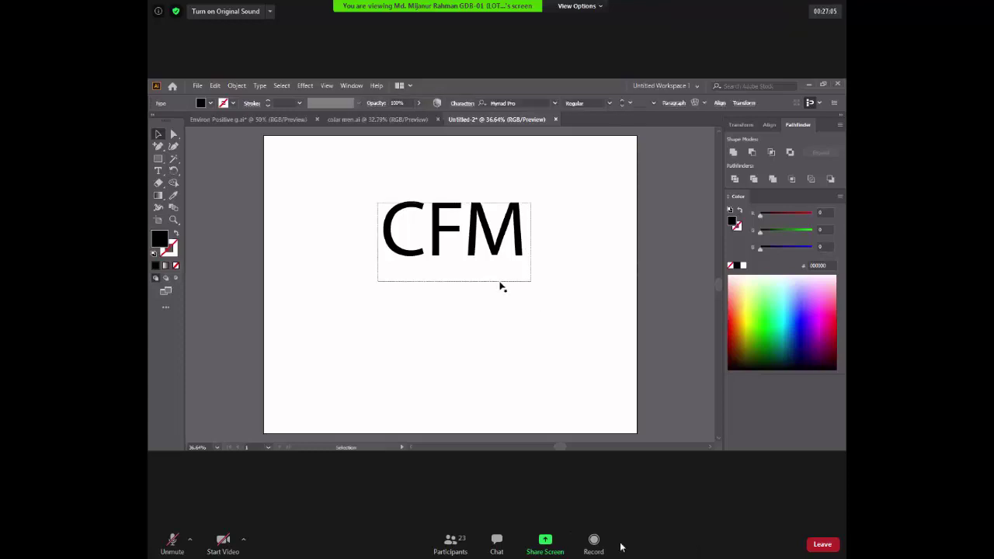
Exit the full-screen meeting and return it to full screen with the Camtasia recorder kept in front
key(Escape)
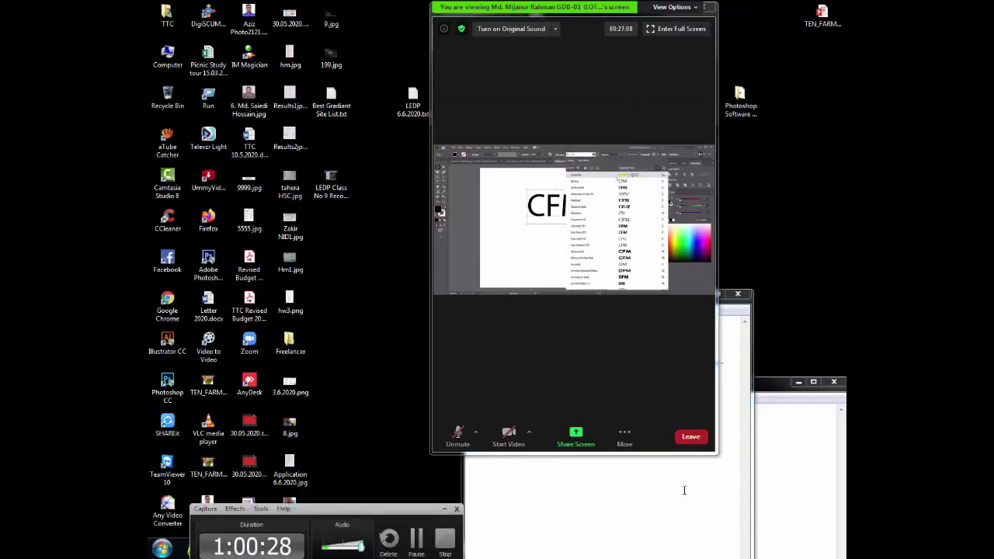
double_click(662, 385)
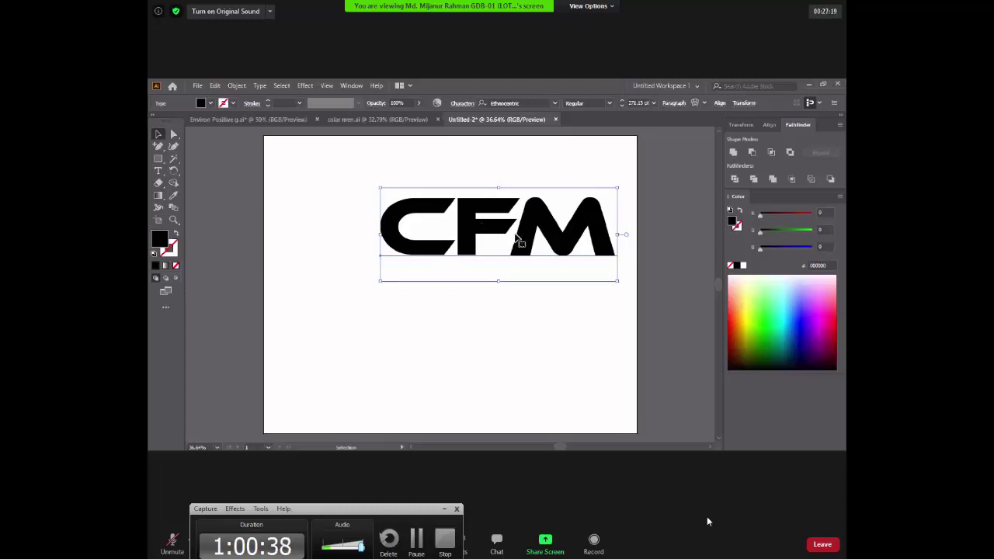
Convert the CFM text to outlines and center the lettering horizontally on the artboard
right_click(514, 258)
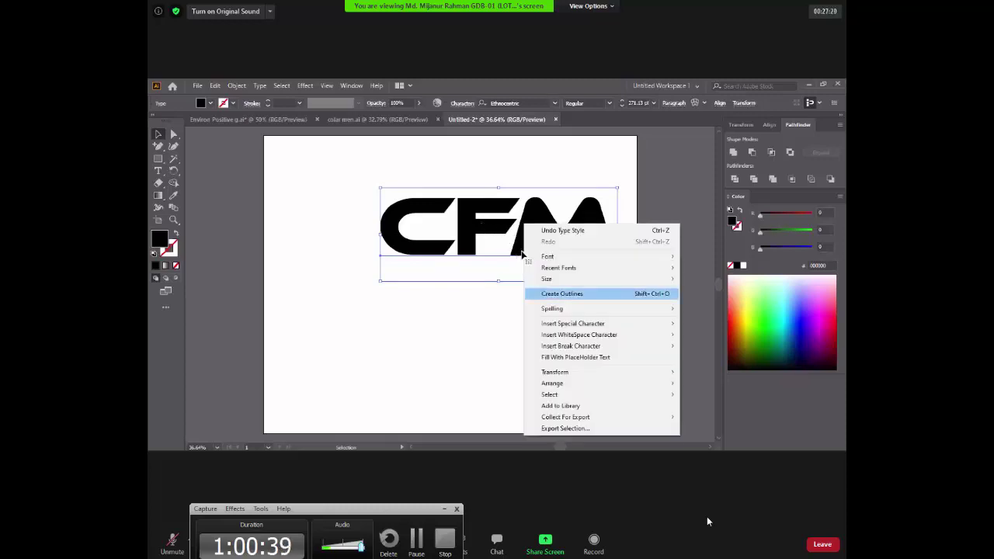
click(525, 293)
drag(471, 227, 425, 241)
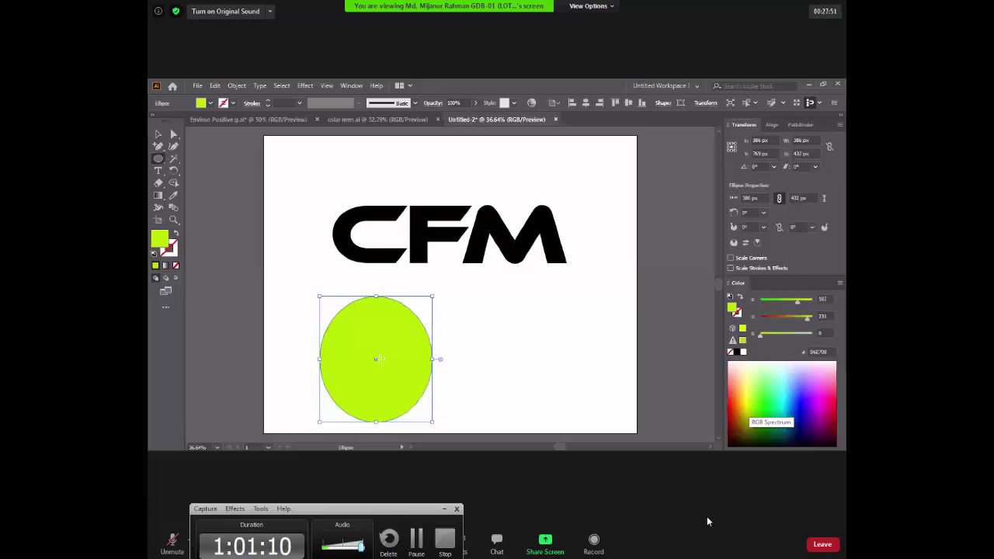
Undo the lime-green ellipse below the lettering and reactivate the Ellipse tool
key(v)
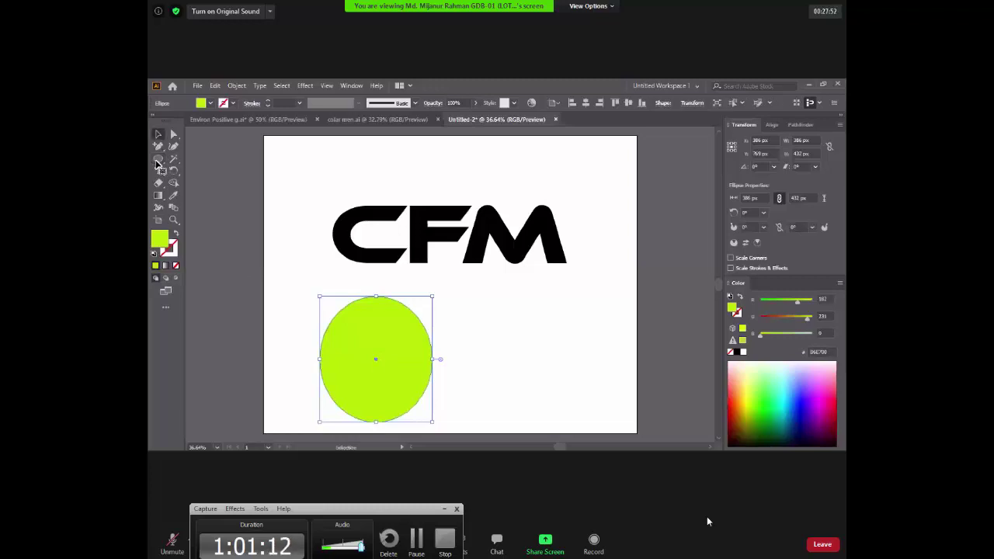
key(ctrl+z)
key(l)
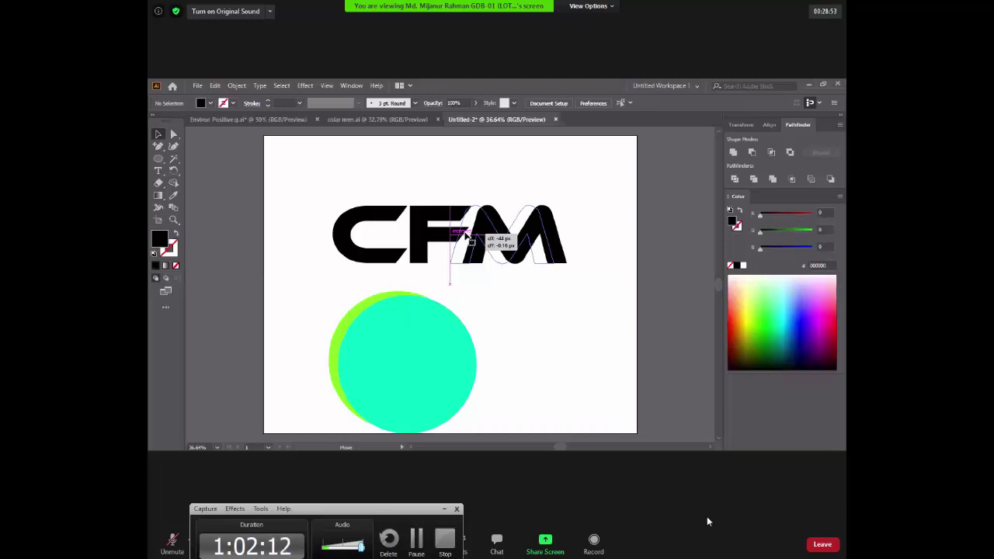
Try moving the letter M about 44 px toward the F so the two overlap
drag(465, 232, 466, 233)
click(578, 311)
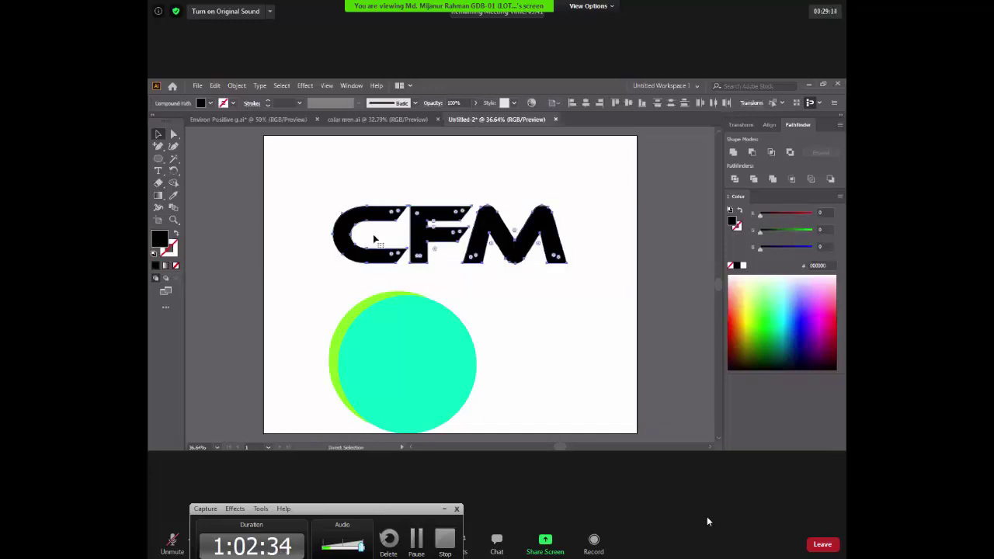
Duplicate the CFM lettering to the upper-right corner of the artboard
key(v)
drag(373, 234, 604, 160)
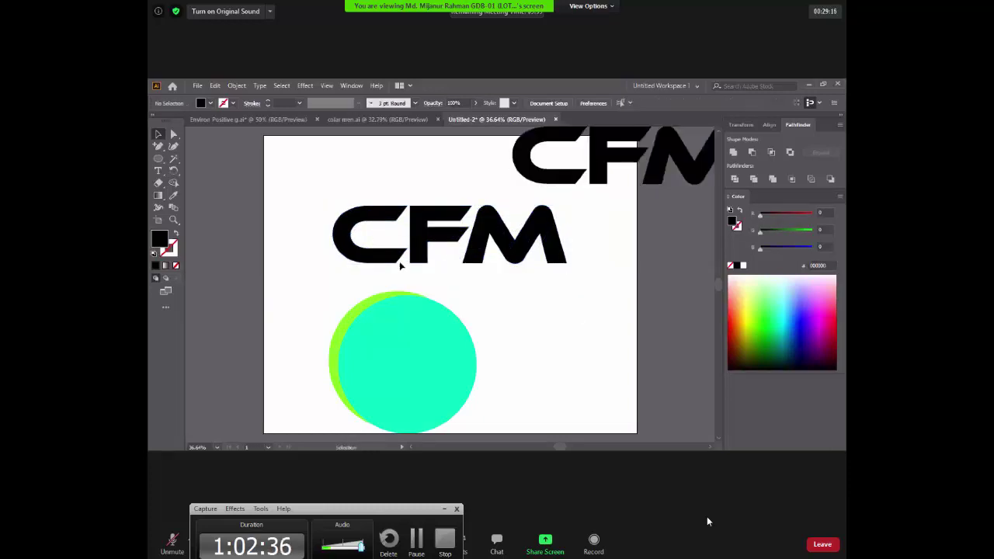
Extend the lower arm of the letter C into the F's stem by moving its two end anchor points together
click(402, 259)
key(a)
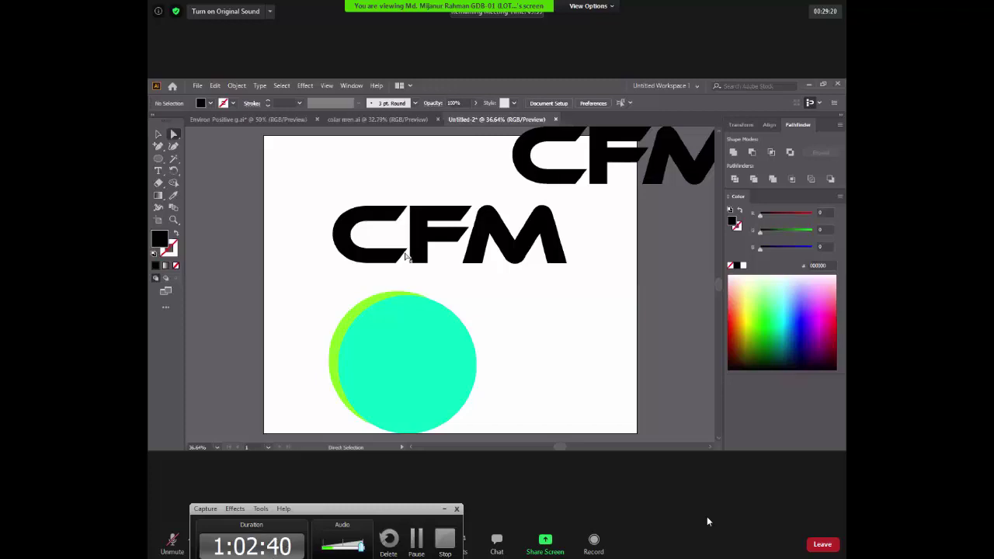
click(406, 255)
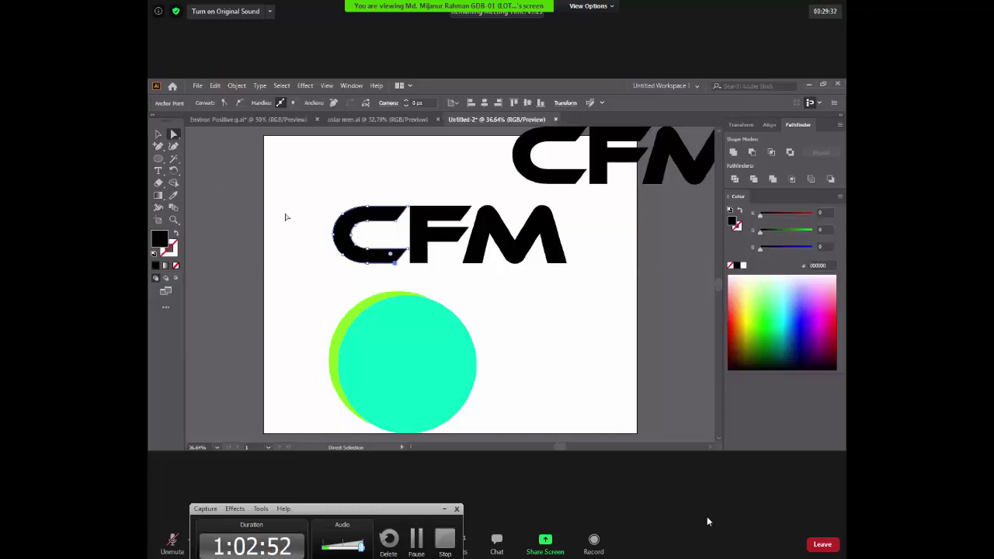
key(v)
click(386, 259)
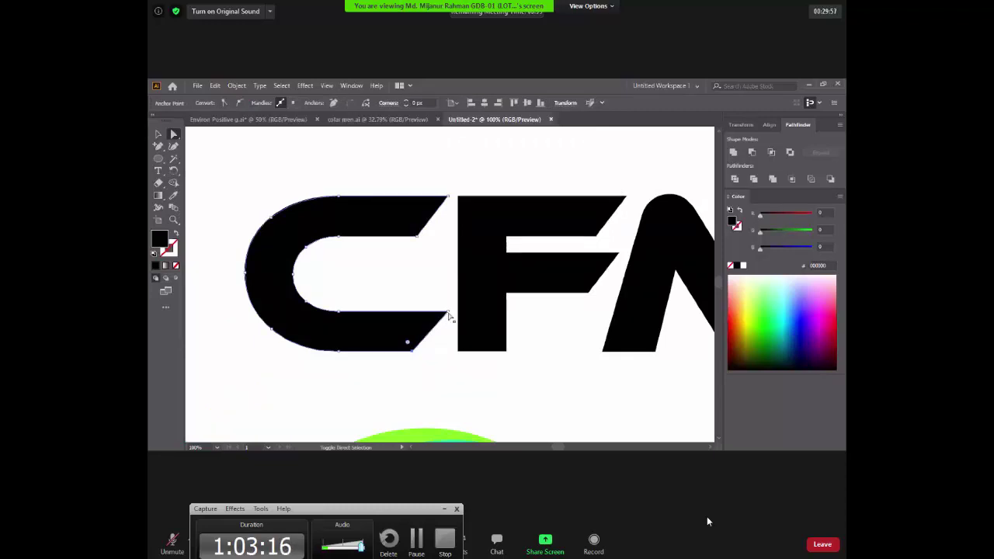
drag(449, 315, 497, 313)
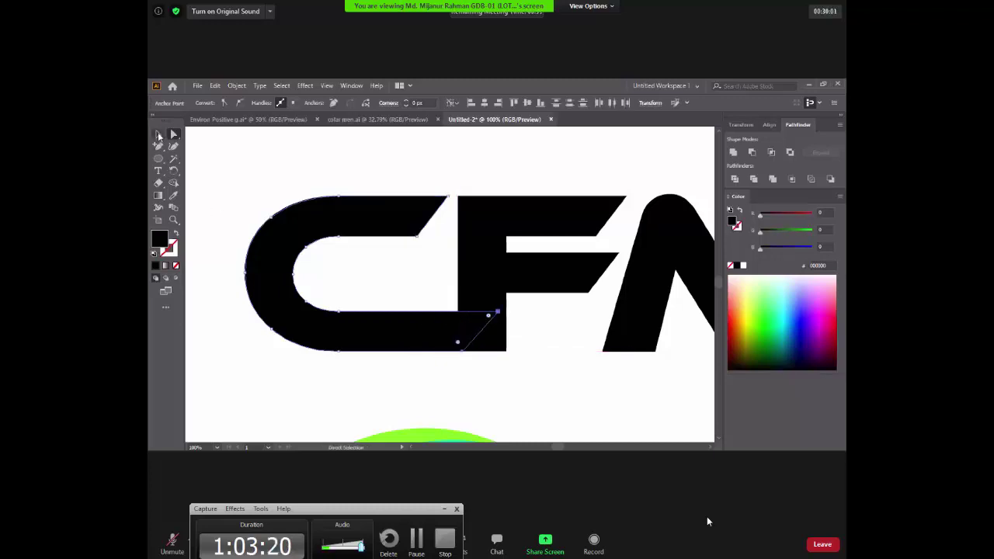
click(158, 135)
click(563, 392)
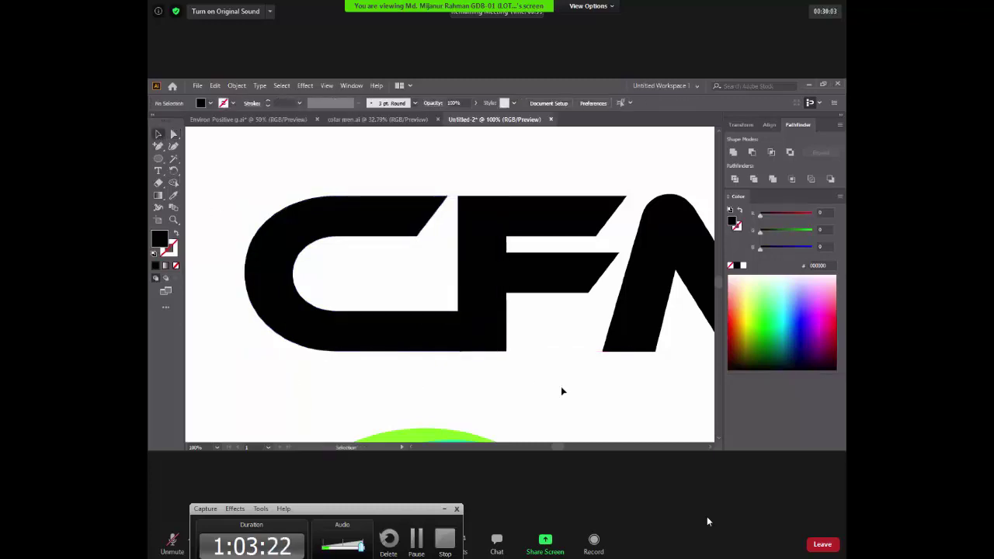
key(space)
key(ctrl+minus)
key(ctrl+minus)
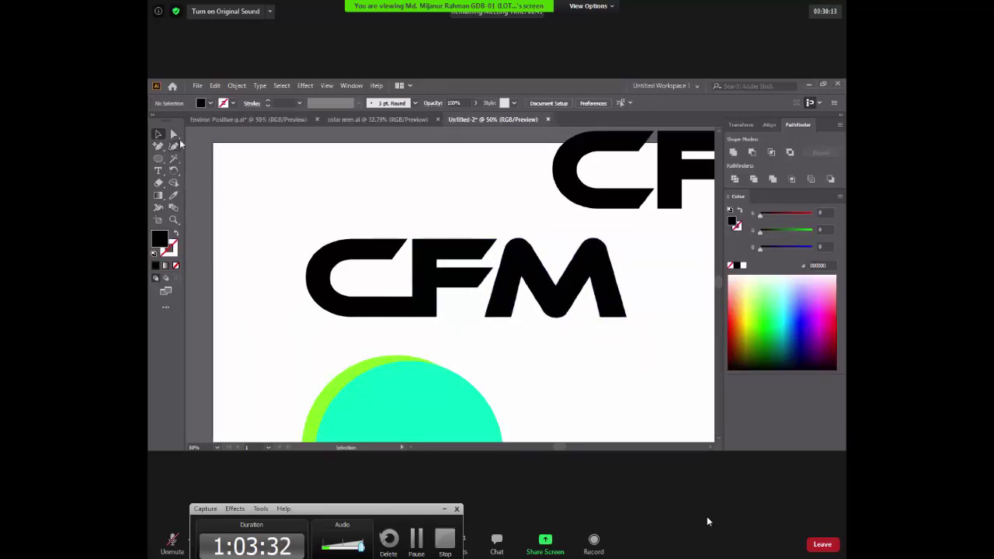
Extend the upper arm of the letter F to the M's rounded peak by moving its two end anchor points together
key(ctrl+1)
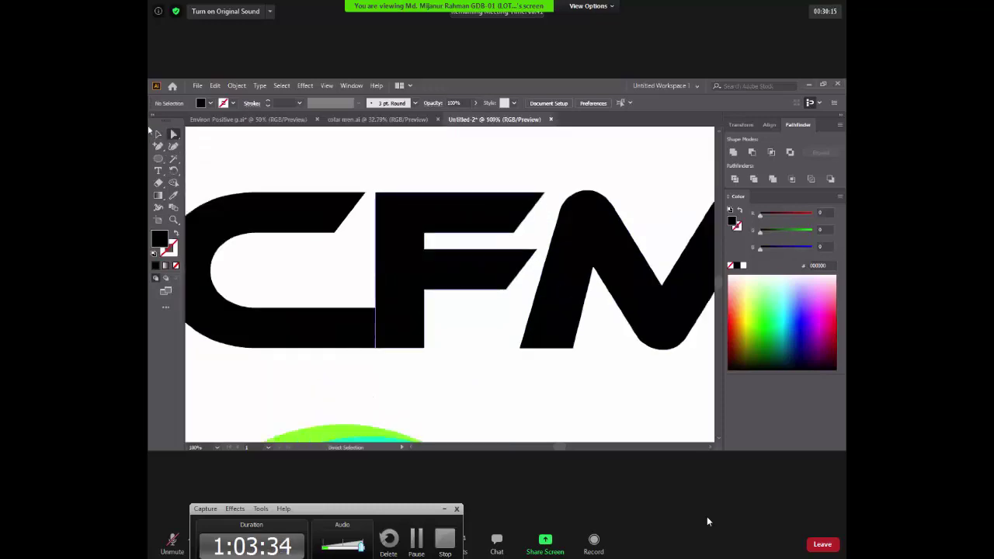
click(174, 134)
click(535, 226)
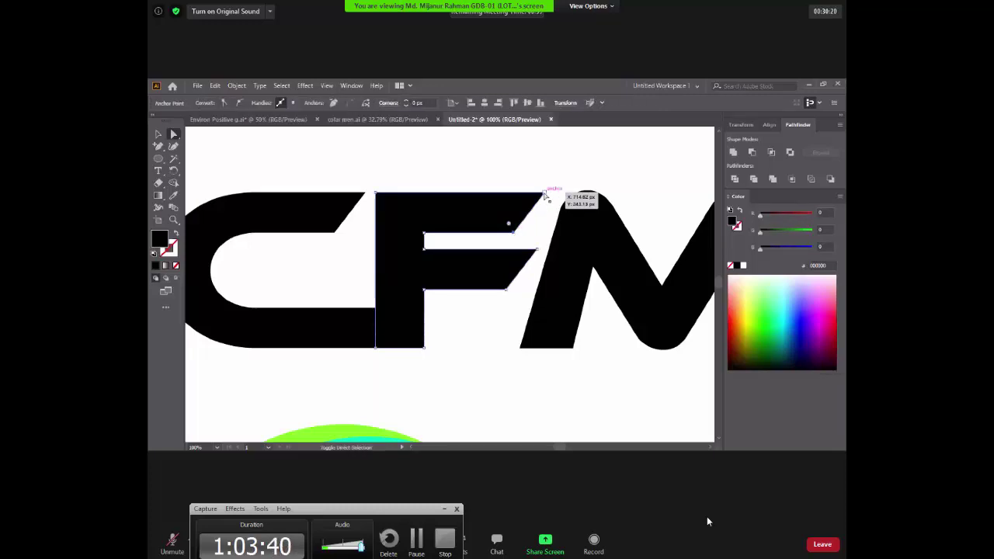
click(546, 196)
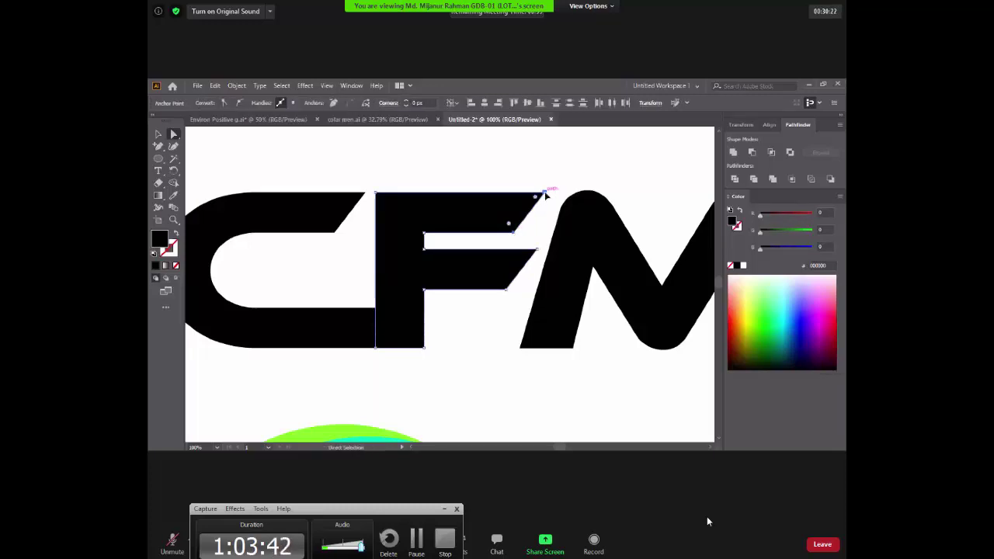
drag(546, 197, 585, 192)
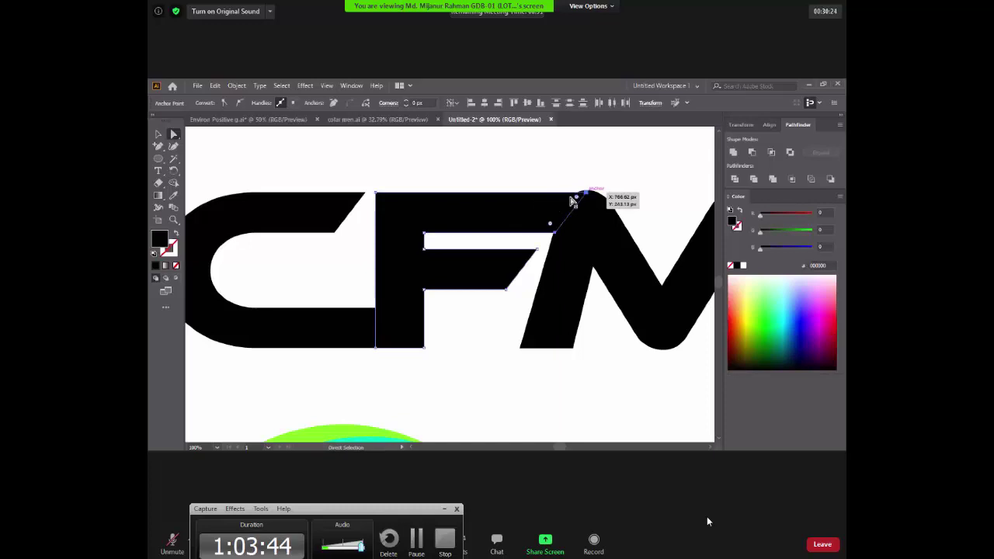
key(ctrl+shift+a)
click(158, 134)
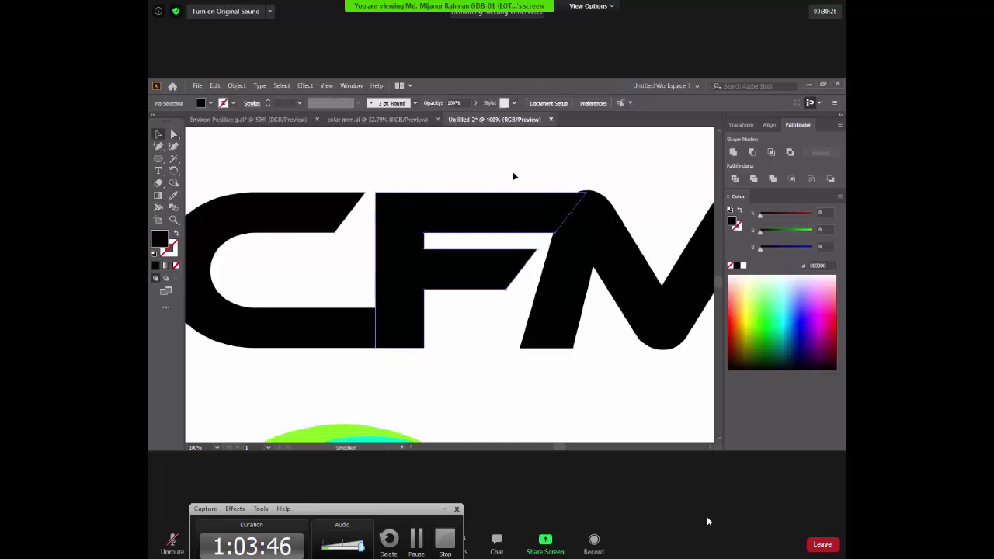
key(ctrl+minus)
key(ctrl+minus)
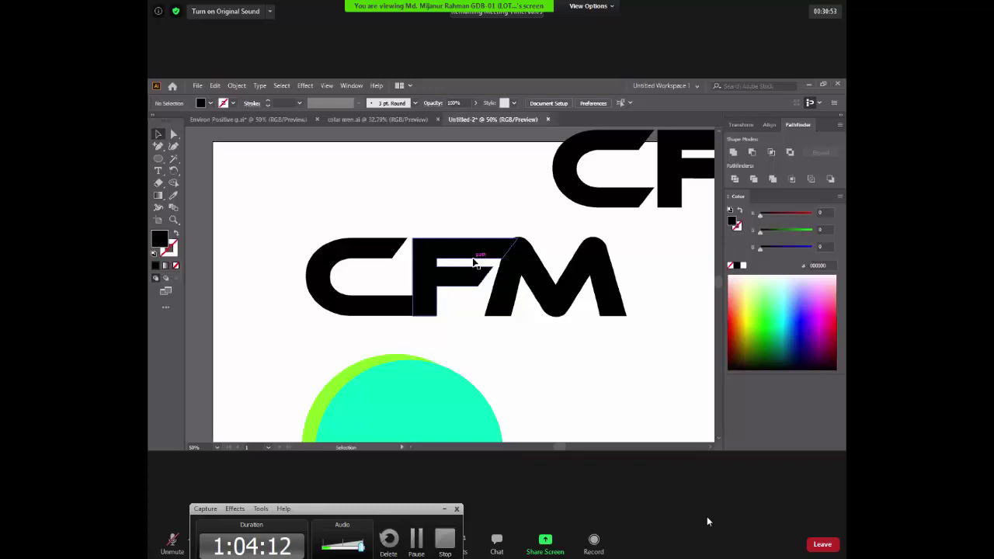
Extend the gap between the F's two arms through its stem by moving the gap's two inner anchor points together past the stem's outer edge
key(ctrl+equal)
key(ctrl+equal)
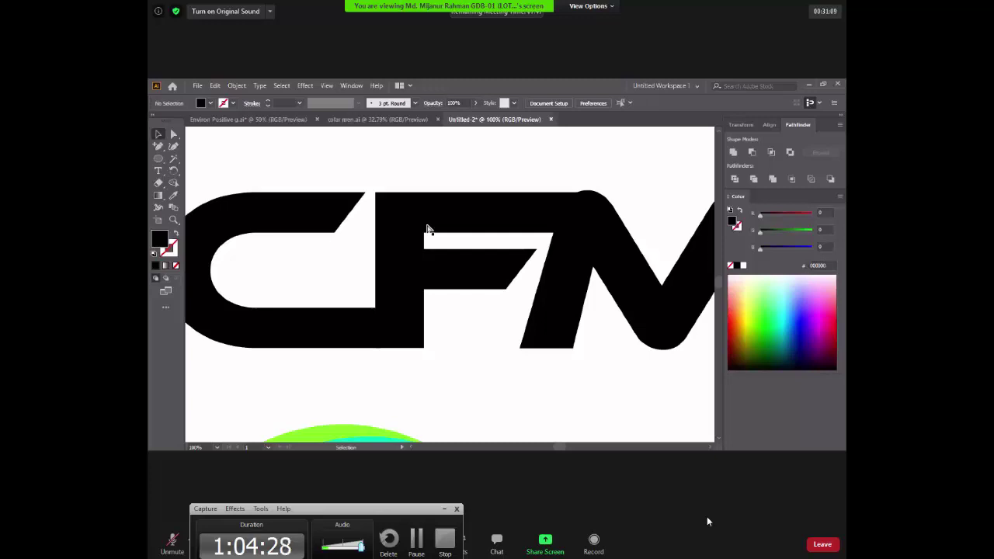
key(plus)
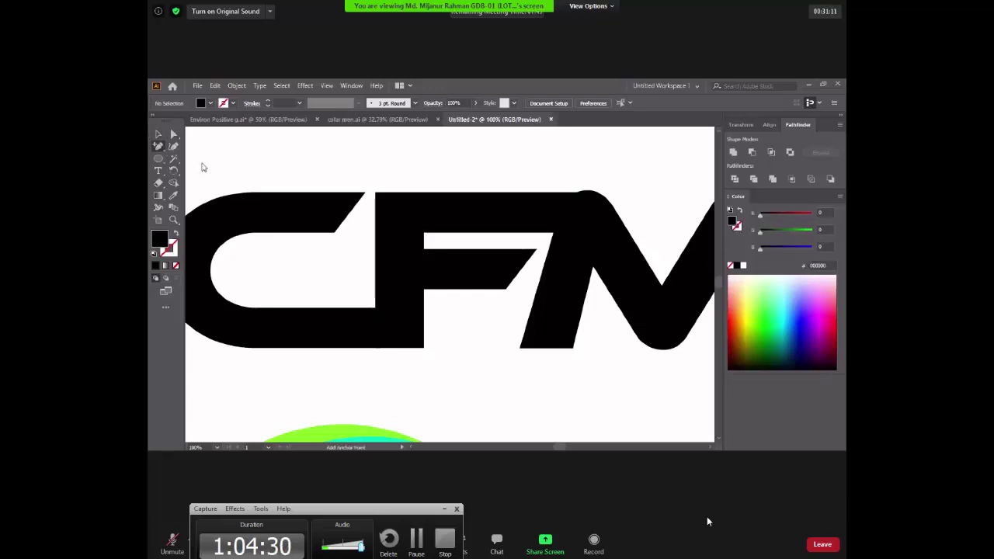
key(a)
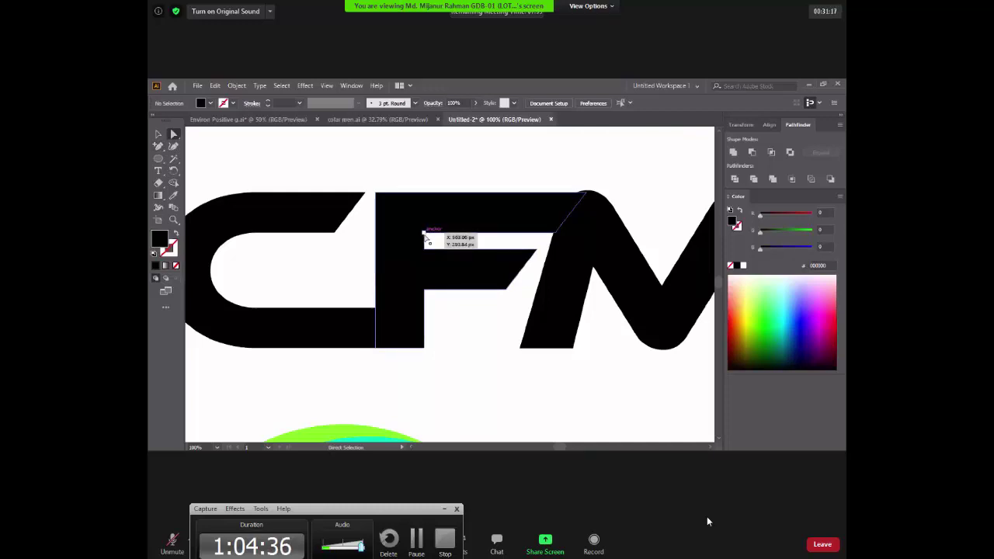
click(424, 233)
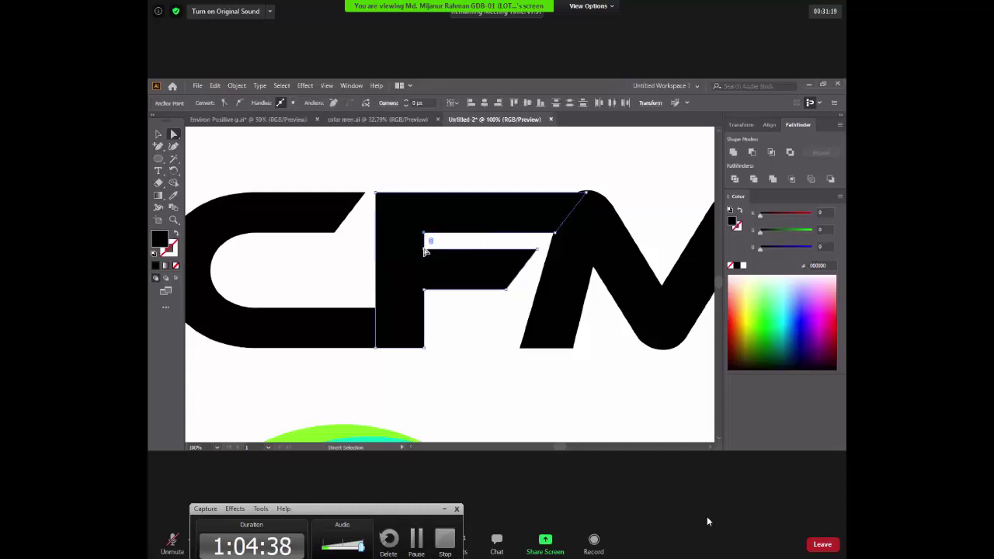
key(shift+Left)
key(shift+Left)
key(shift+Left)
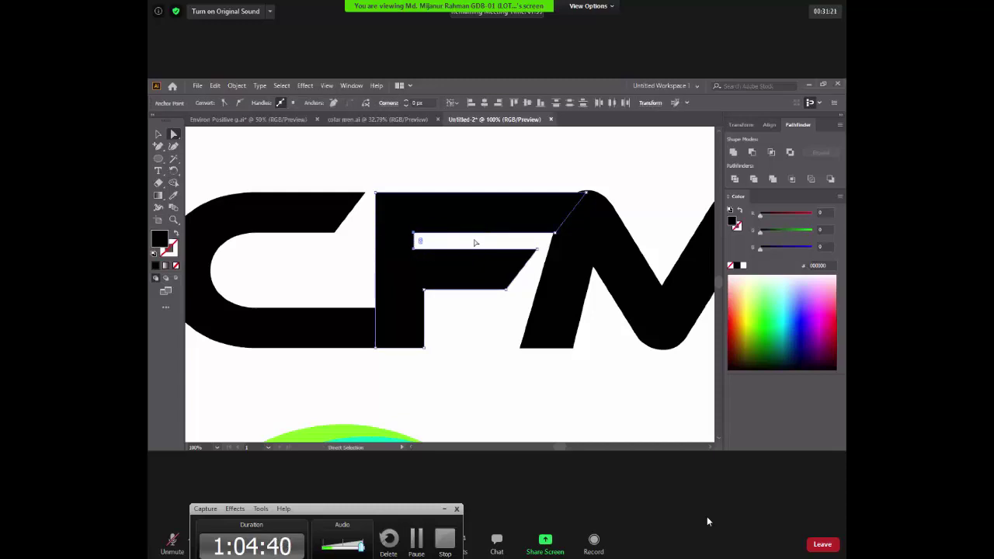
key(shift+Left)
key(shift+Left)
key(shift+Left)
key(shift+Left)
key(shift+Left)
key(shift+Left)
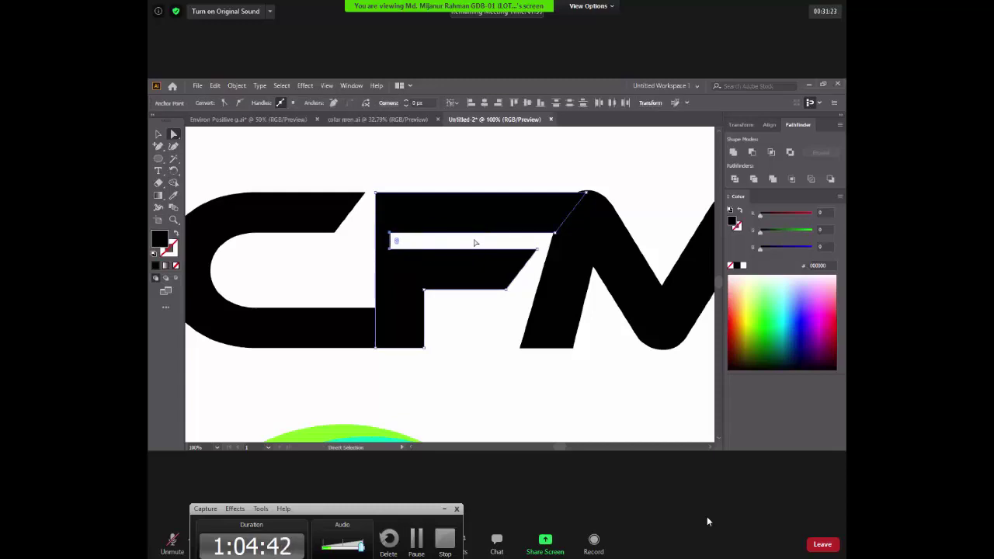
key(shift+Left)
key(shift+Left)
key(shift+Left)
key(shift+Left)
key(shift+Left)
key(shift+Left)
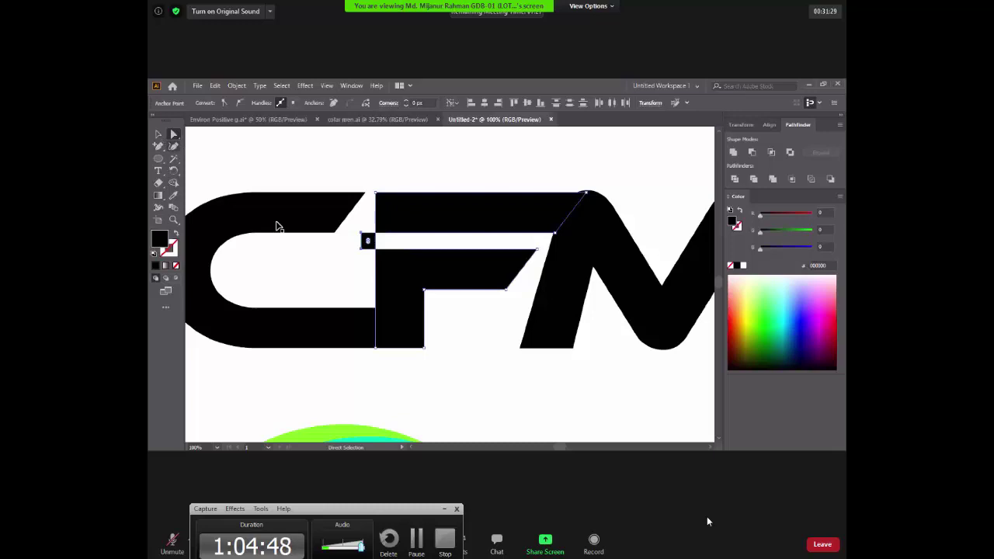
Split the F into separate pieces with Pathfinder and delete the small black square protruding beyond its stem toward the C
key(v)
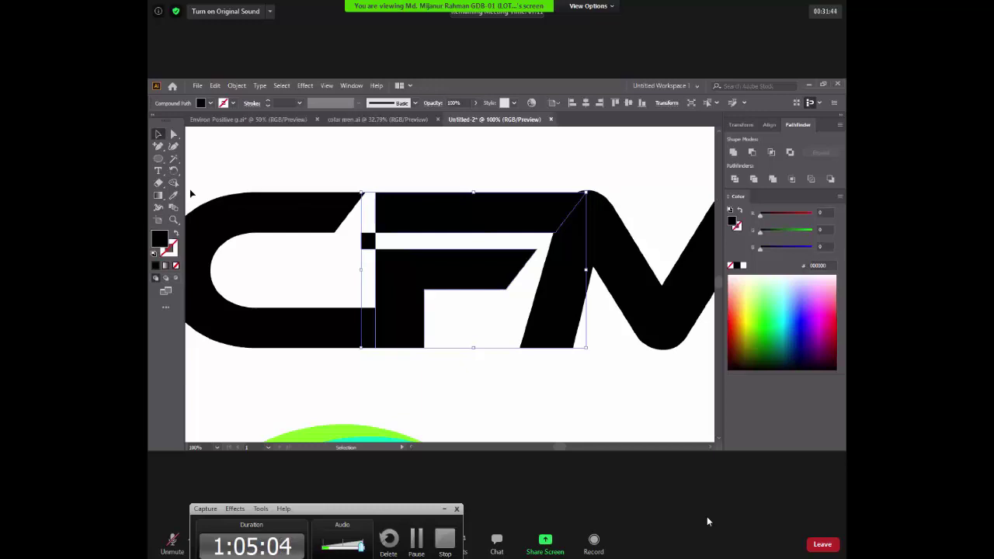
click(753, 178)
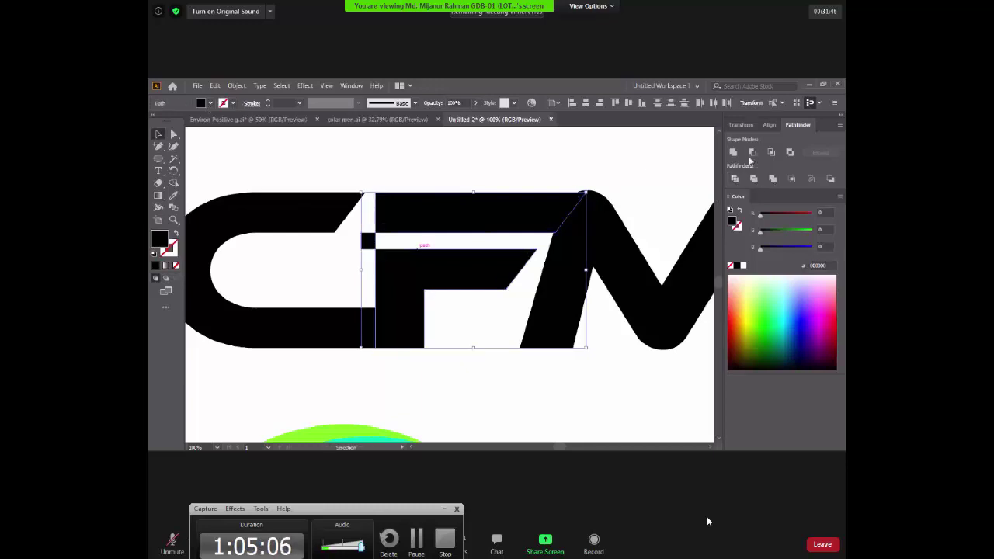
click(429, 329)
click(370, 241)
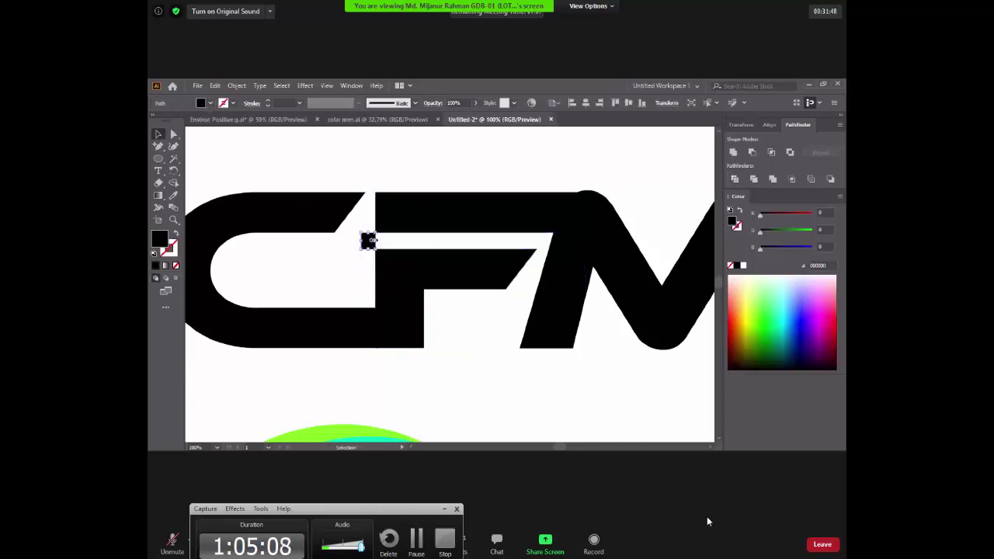
key(Delete)
key(a)
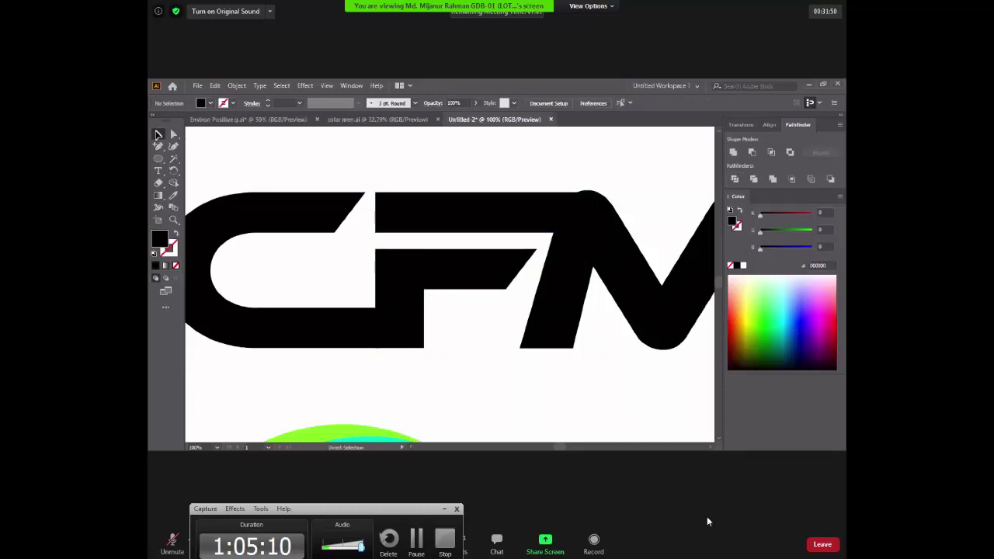
Examine the joint between the F's upper arm and the M's rounded peak, and the overall shape of the M
key(ctrl+minus)
key(ctrl+minus)
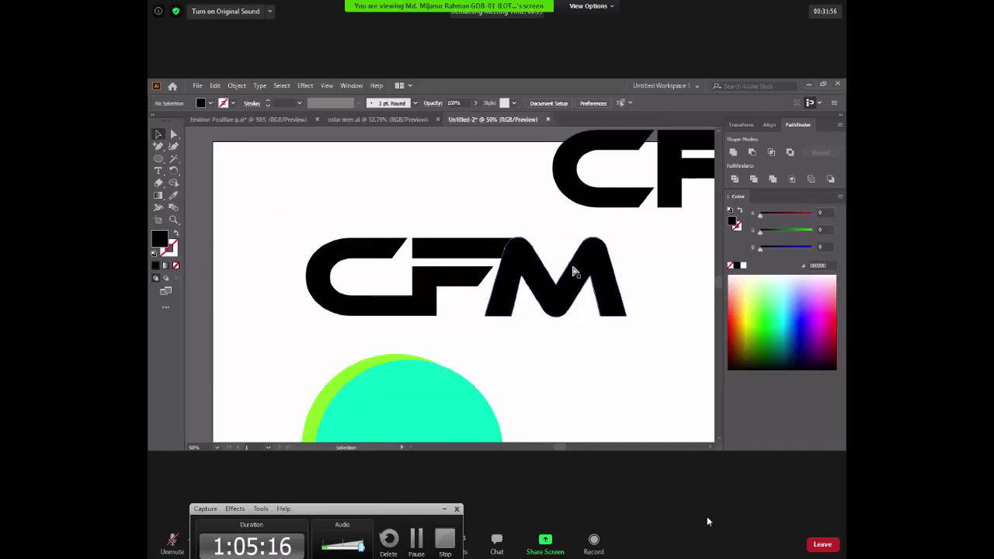
scroll(573, 272, up, 3)
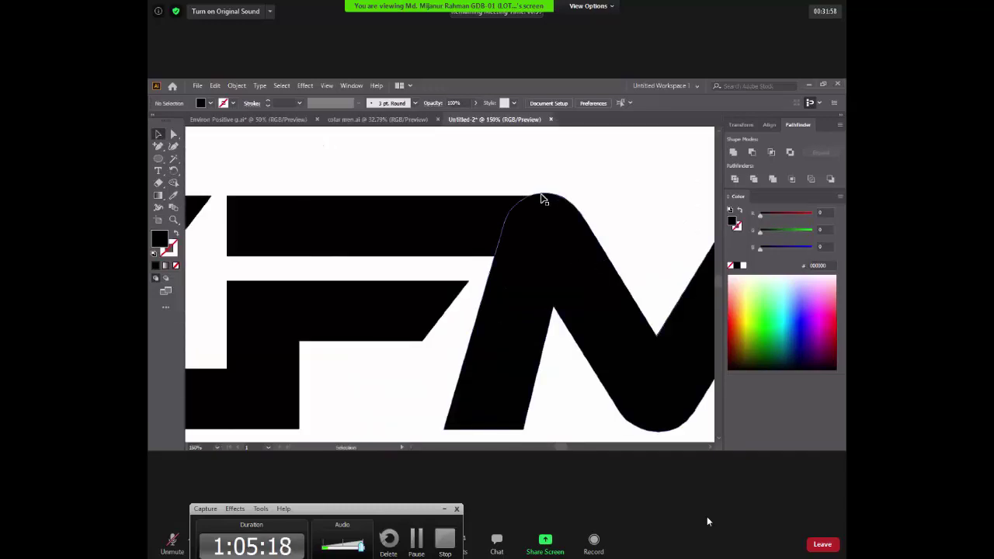
scroll(561, 202, up, 1)
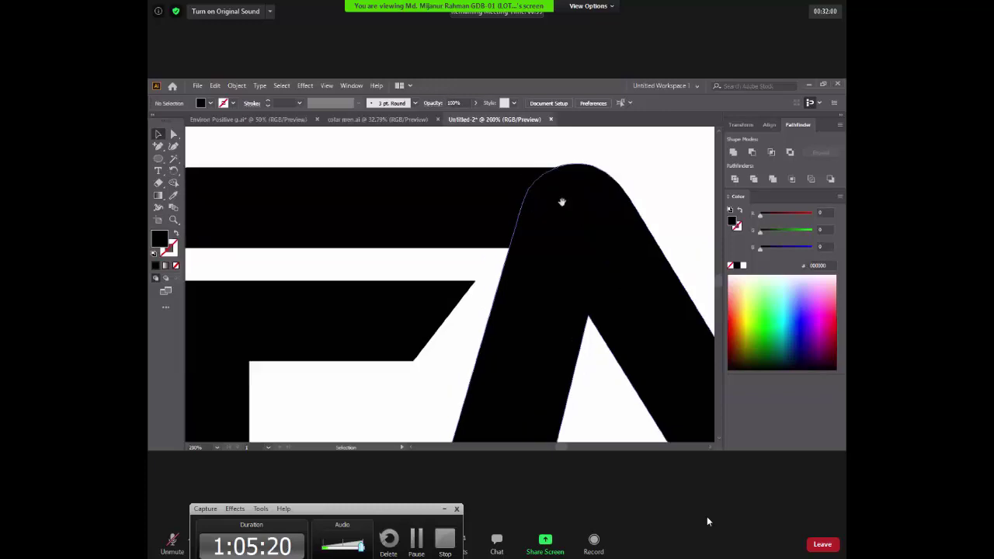
scroll(564, 204, up, 1)
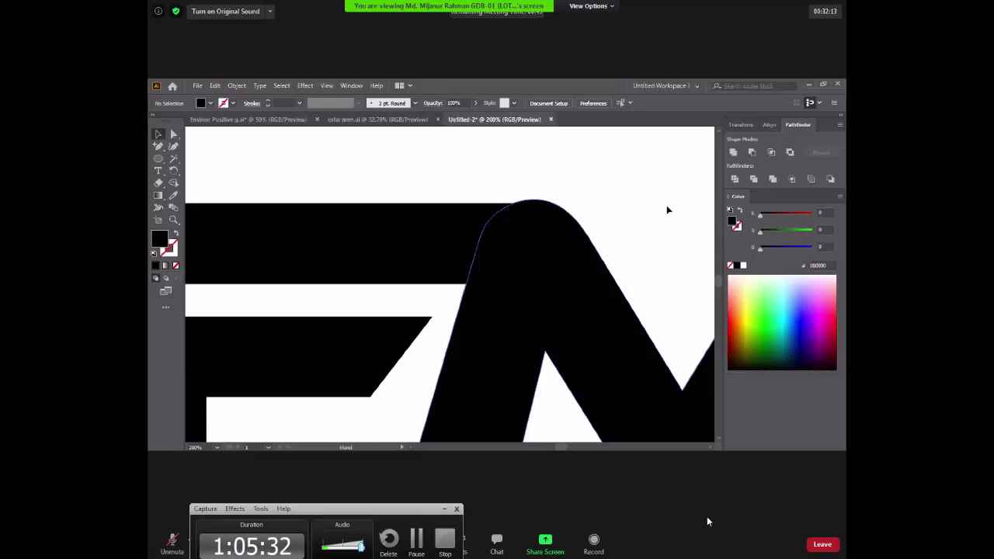
drag(603, 213, 595, 222)
key(ctrl+minus)
key(ctrl+minus)
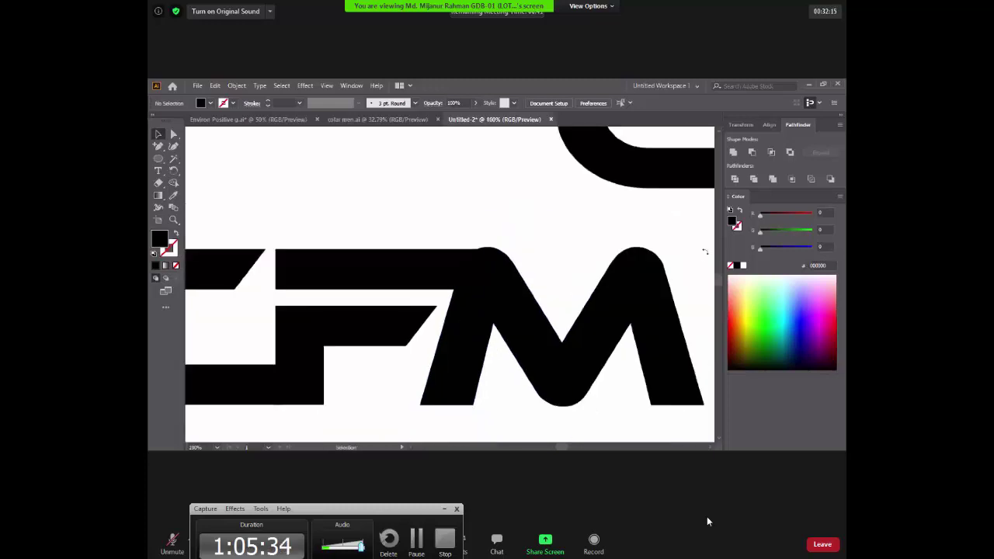
click(563, 250)
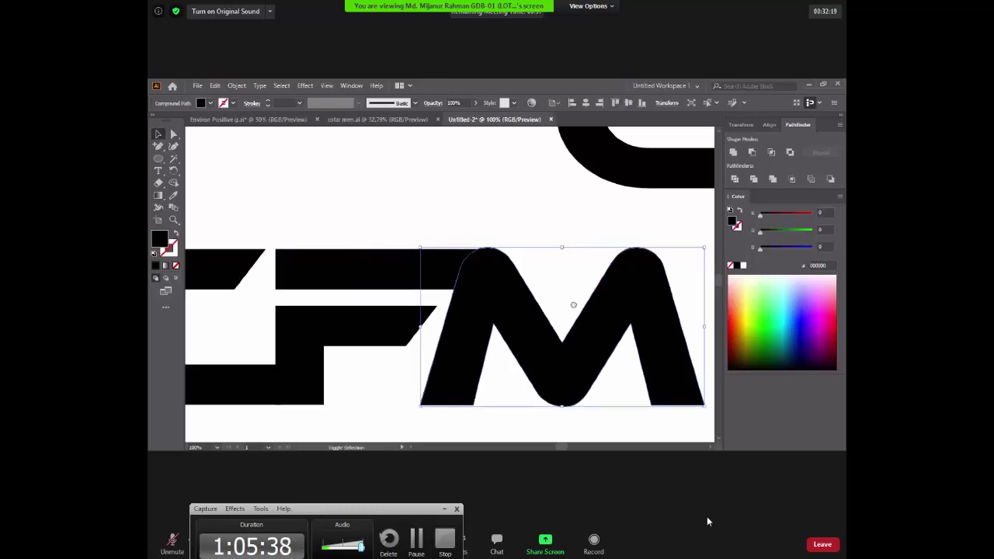
key(a)
key(ctrl+plus)
key(ctrl+plus)
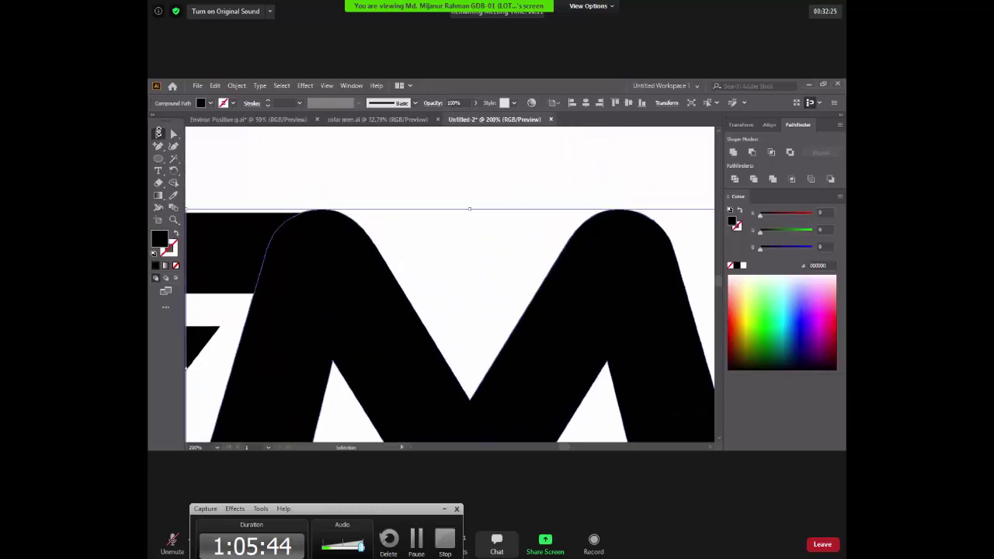
Briefly unmute the microphone in the Zoom meeting and mute it again
click(172, 542)
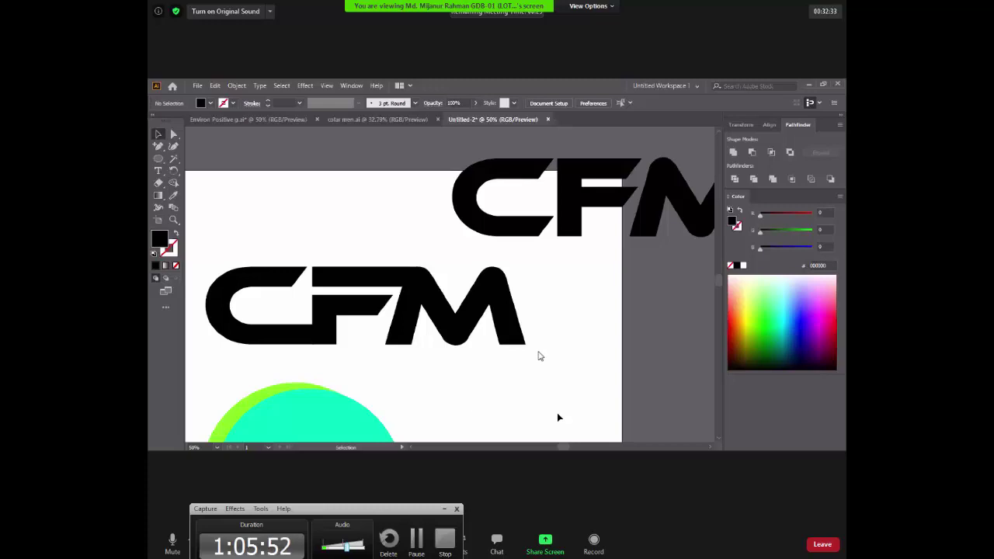
key(alt+a)
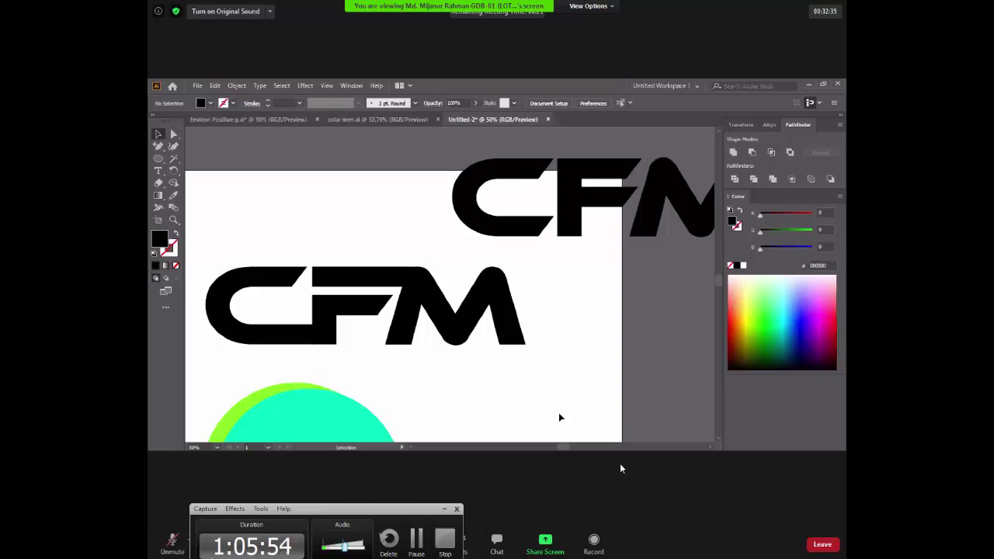